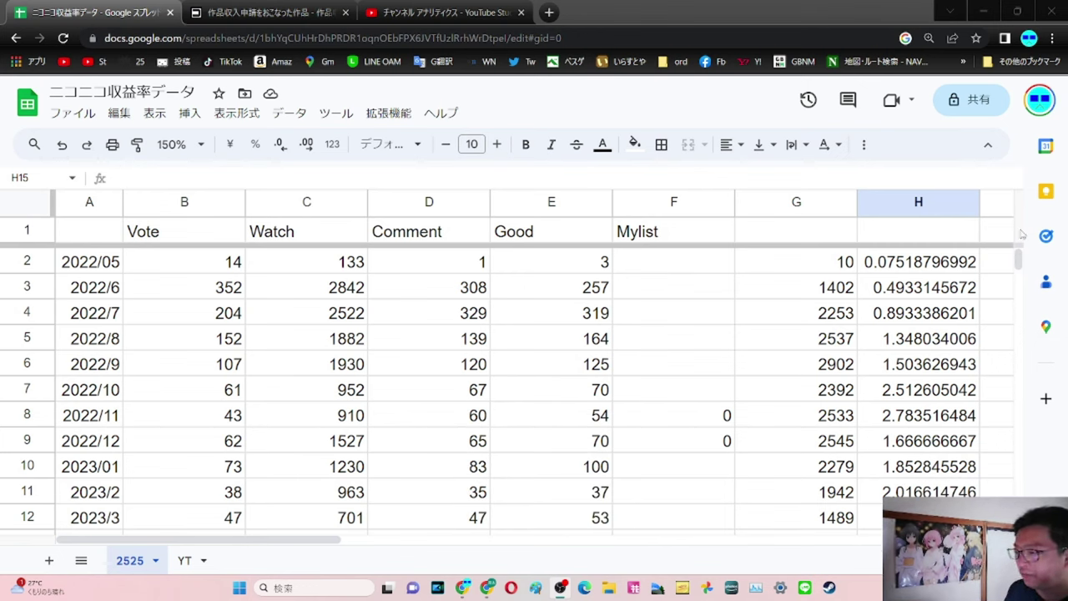
- Examine the 2023/5 row's Watch, Comment and Good counts on the 2525 sheet, comparing Watch with 2023/4
{"action": "scroll", "coordinate": [493, 328], "scroll_direction": "down", "scroll_amount": 2}
{"action": "scroll", "coordinate": [493, 328], "scroll_direction": "down", "scroll_amount": 1}
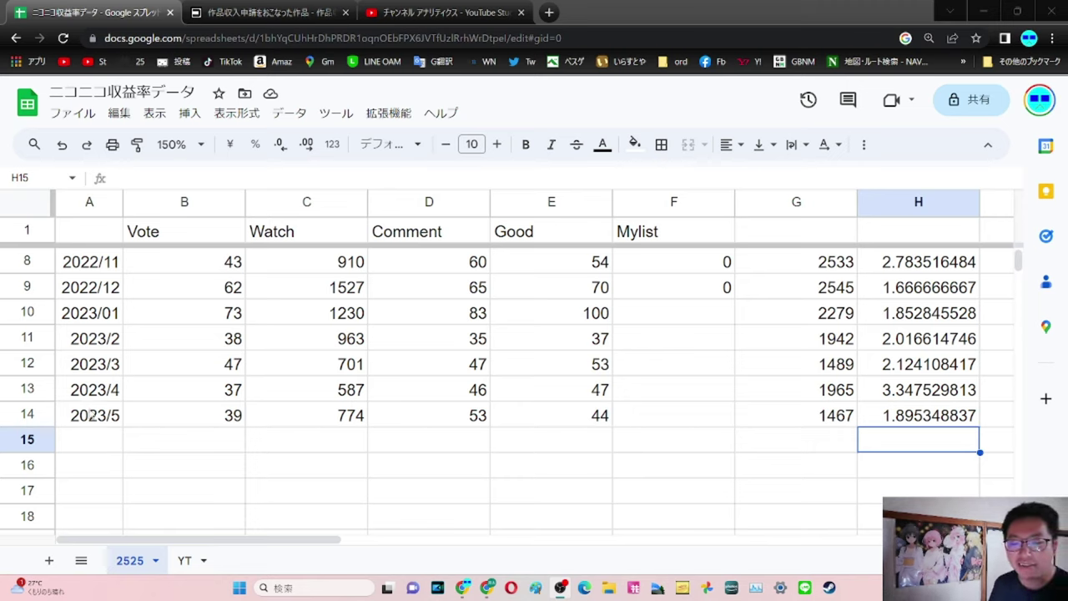
{"action": "left_click", "coordinate": [97, 407]}
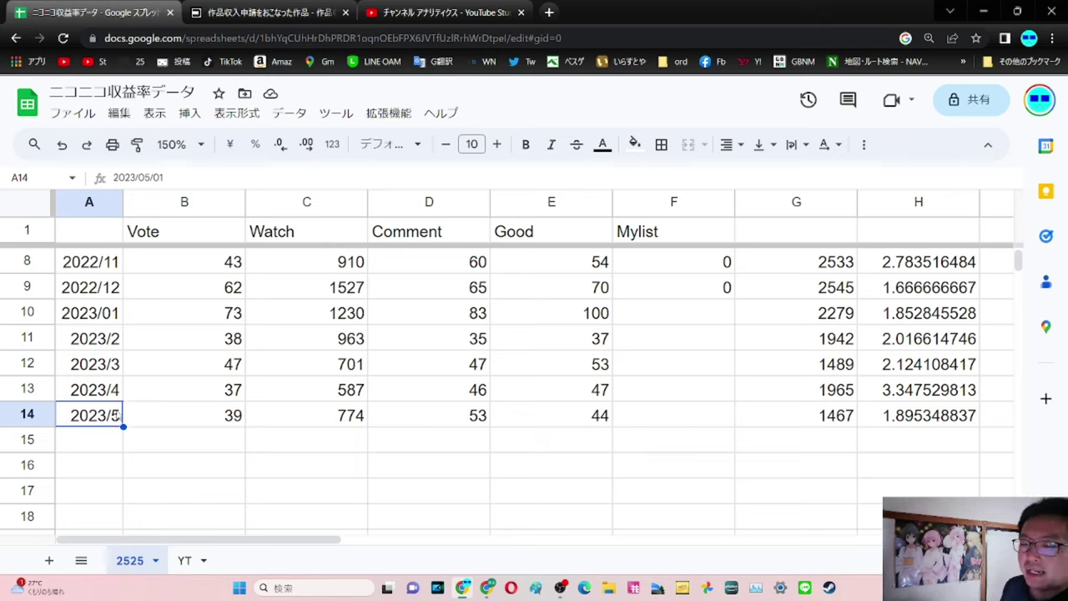
{"action": "left_click", "coordinate": [298, 419]}
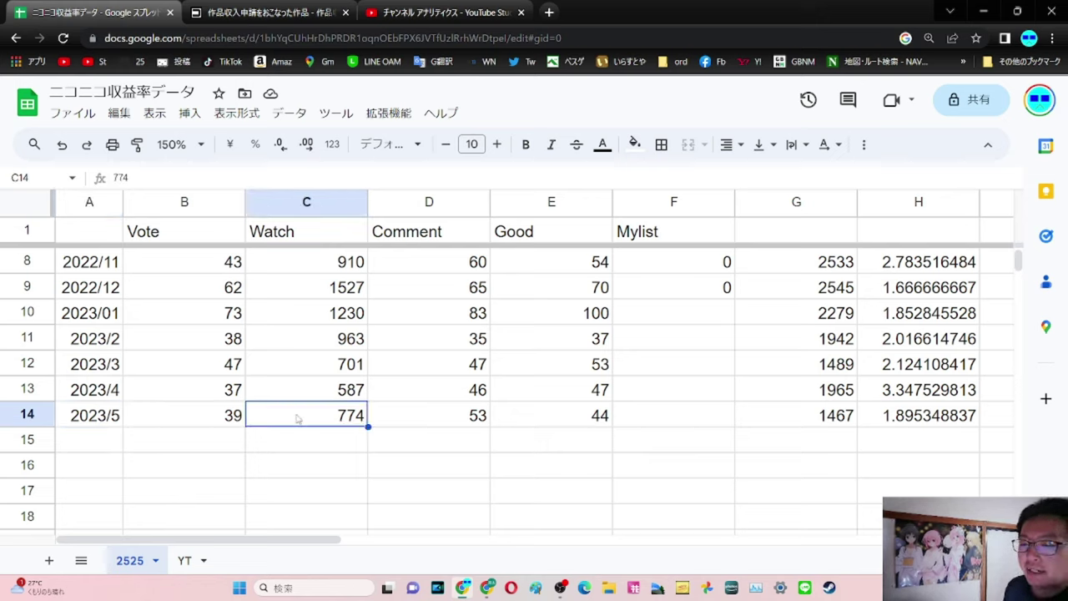
{"action": "left_click", "coordinate": [309, 401]}
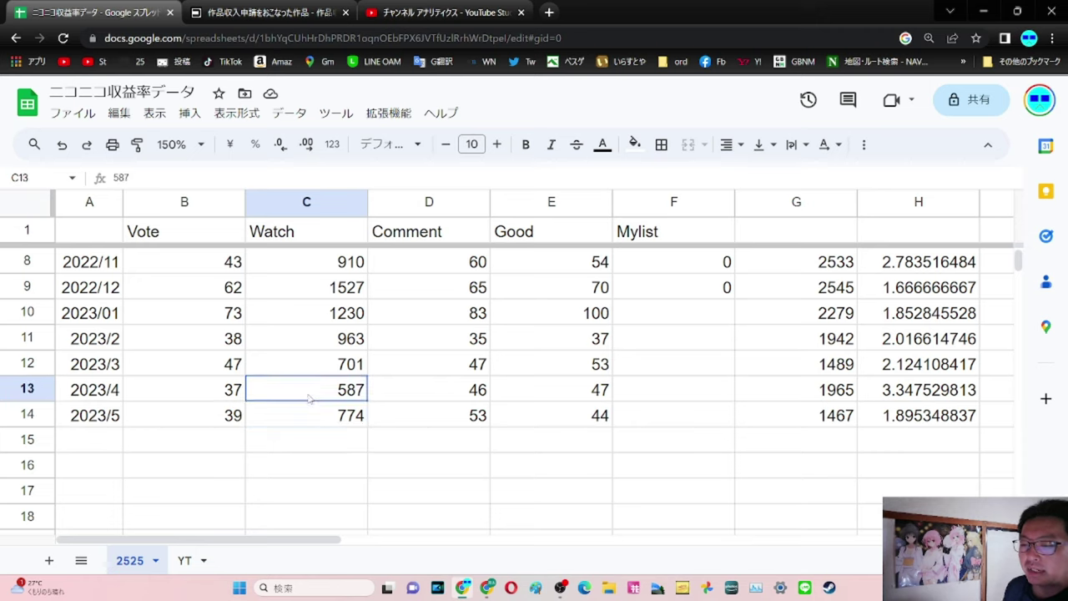
{"action": "left_click", "coordinate": [481, 420]}
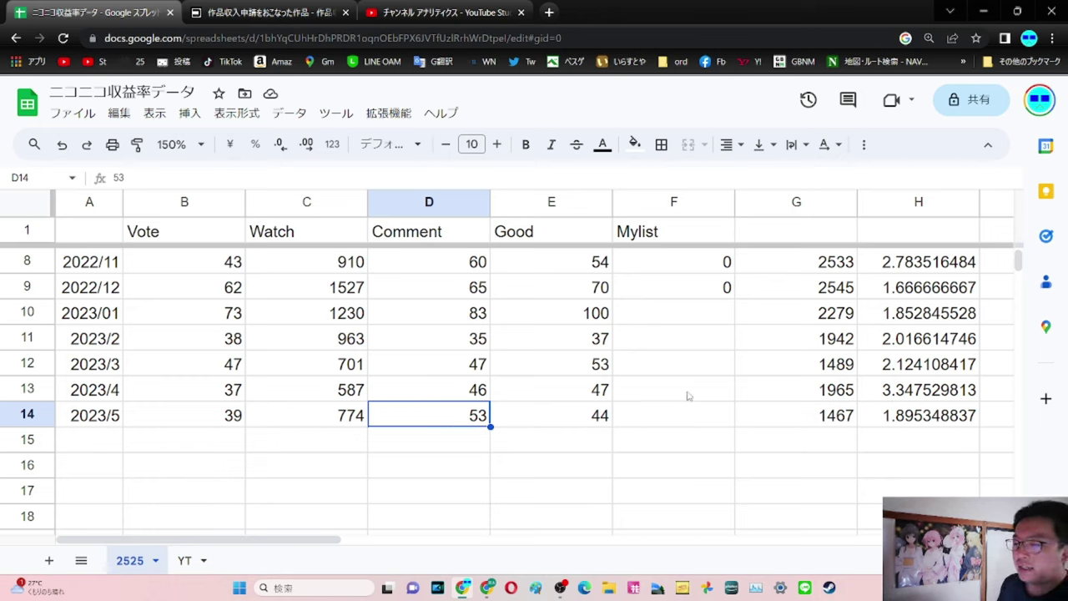
{"action": "left_click", "coordinate": [561, 420]}
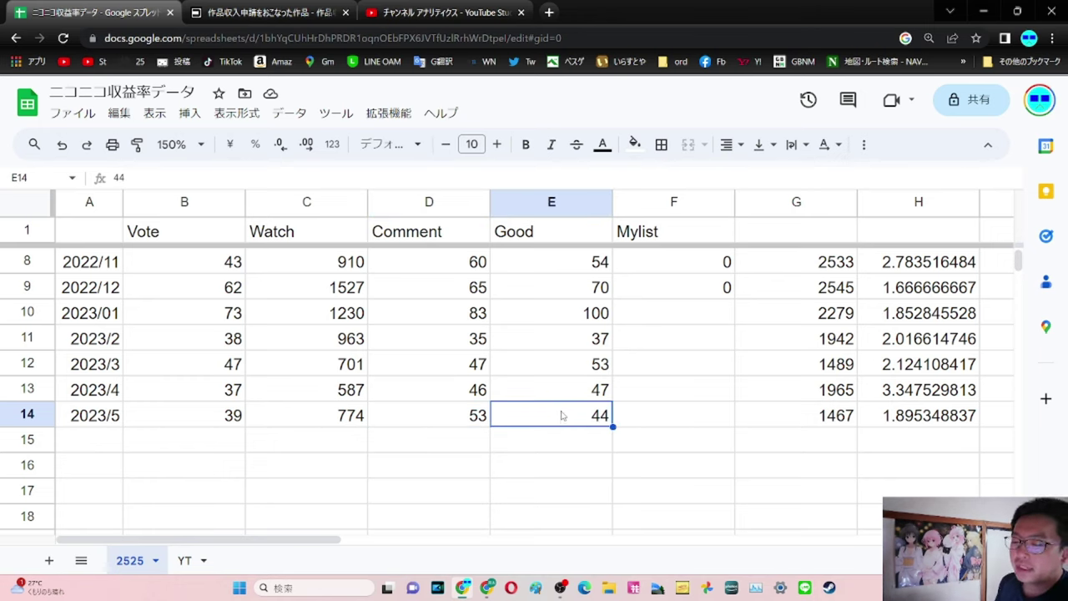
- Compare the 2023/5 amount in column G with the 2022/6 amount and the months between them
{"action": "scroll", "coordinate": [567, 410], "scroll_direction": "up", "scroll_amount": 1}
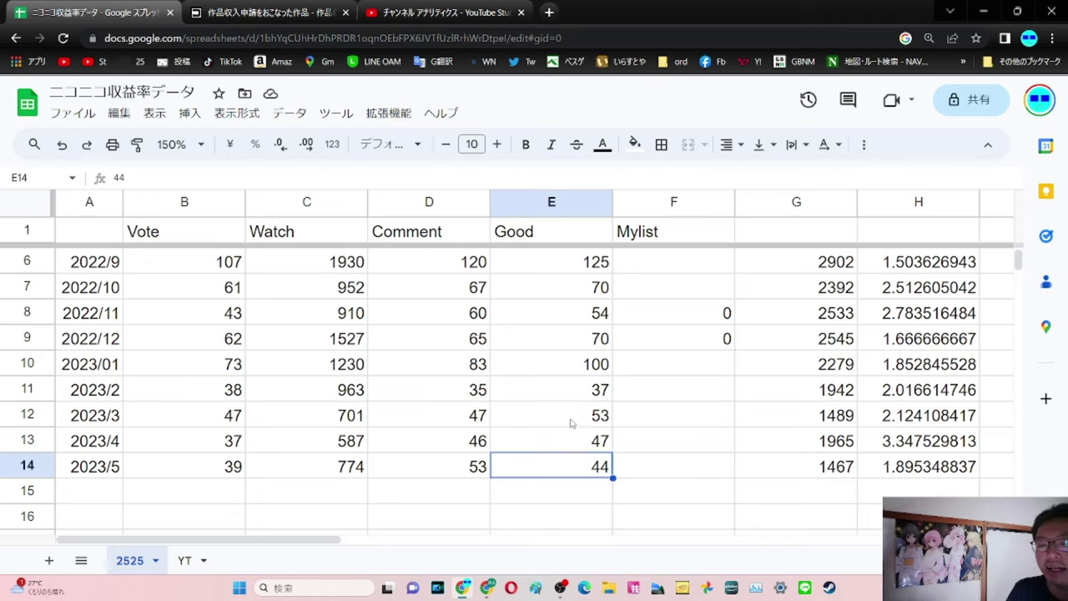
{"action": "left_click", "coordinate": [800, 473]}
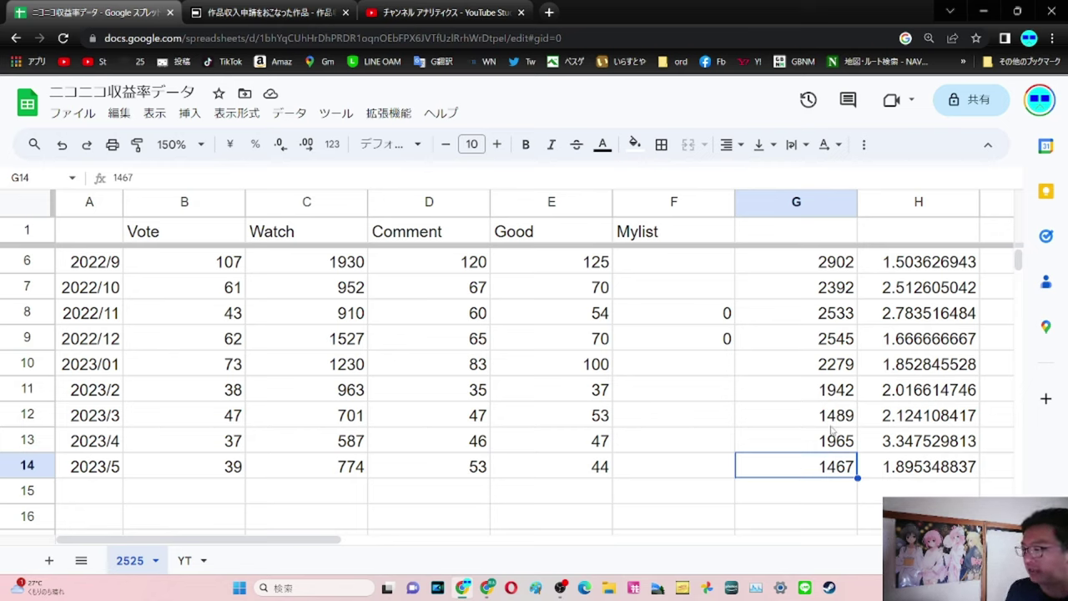
{"action": "scroll", "coordinate": [839, 440], "scroll_direction": "up", "scroll_amount": 2}
{"action": "scroll", "coordinate": [842, 443], "scroll_direction": "down", "scroll_amount": 1}
{"action": "scroll", "coordinate": [843, 446], "scroll_direction": "up", "scroll_amount": 1}
{"action": "left_click", "coordinate": [841, 292]}
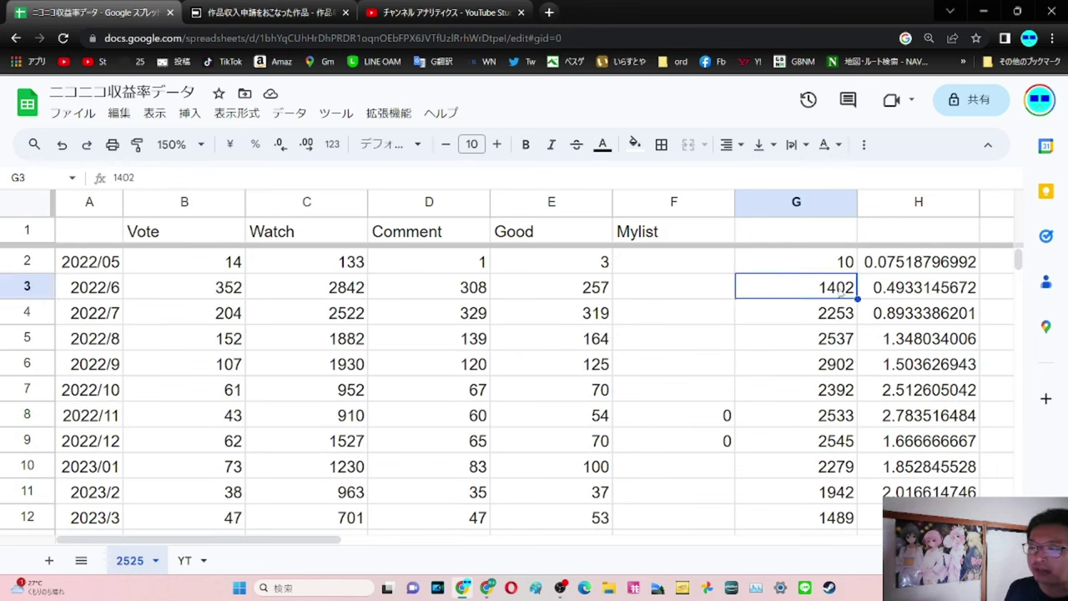
{"action": "scroll", "coordinate": [835, 298], "scroll_direction": "down", "scroll_amount": 2}
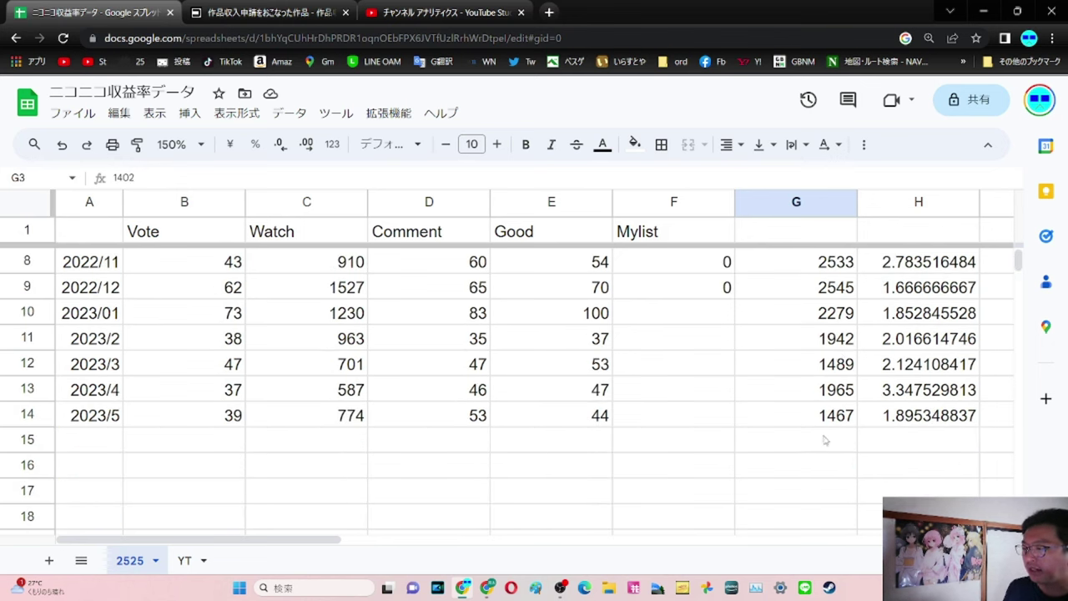
{"action": "left_click", "coordinate": [831, 422]}
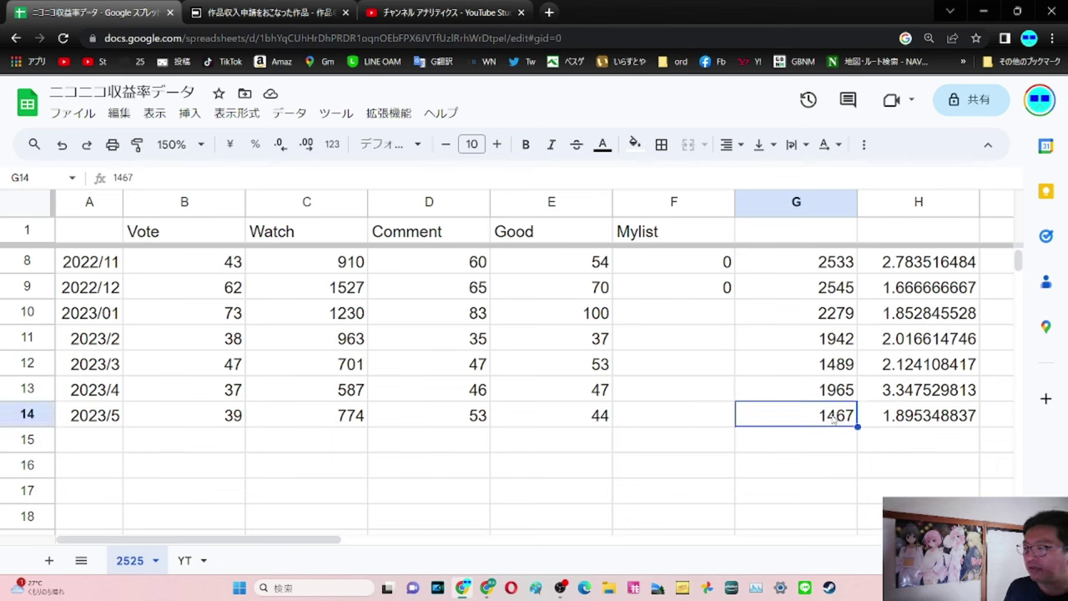
{"action": "scroll", "coordinate": [835, 401], "scroll_direction": "up", "scroll_amount": 2}
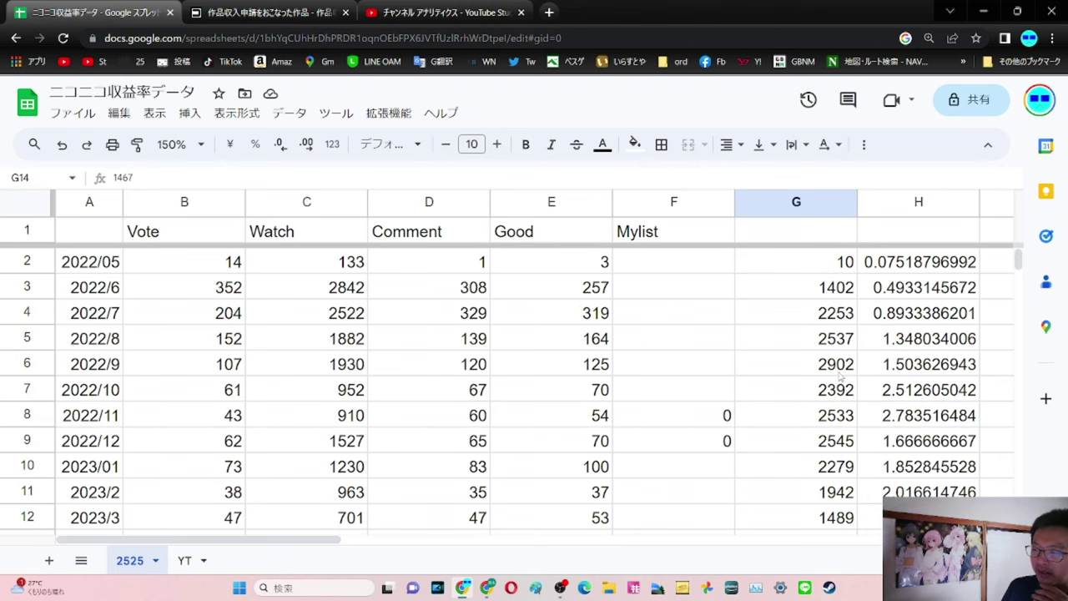
{"action": "left_click", "coordinate": [843, 288]}
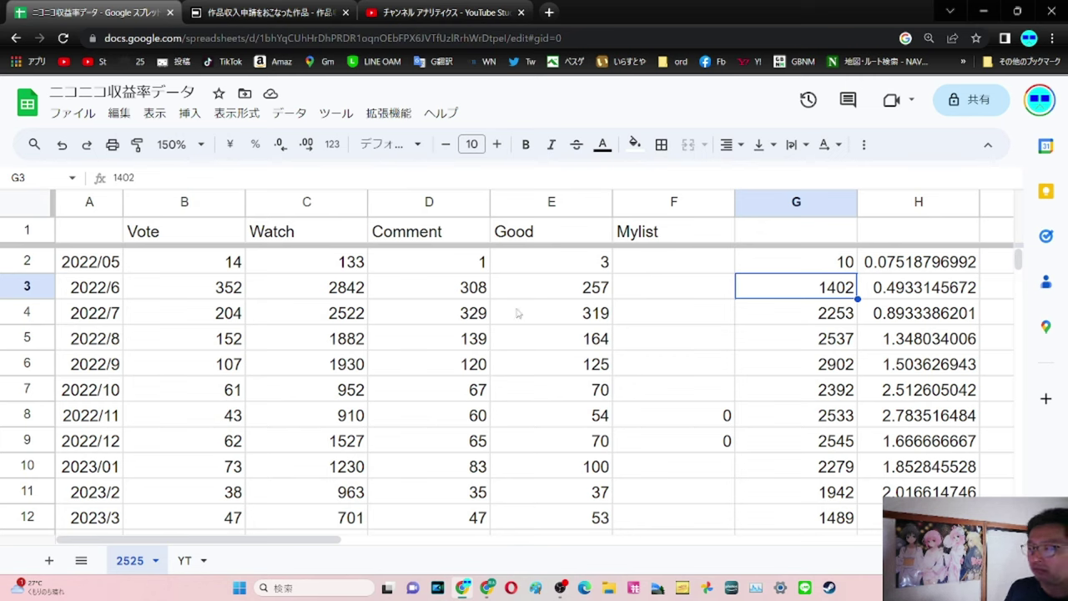
{"action": "scroll", "coordinate": [790, 435], "scroll_direction": "down", "scroll_amount": 2}
{"action": "left_click", "coordinate": [789, 416]}
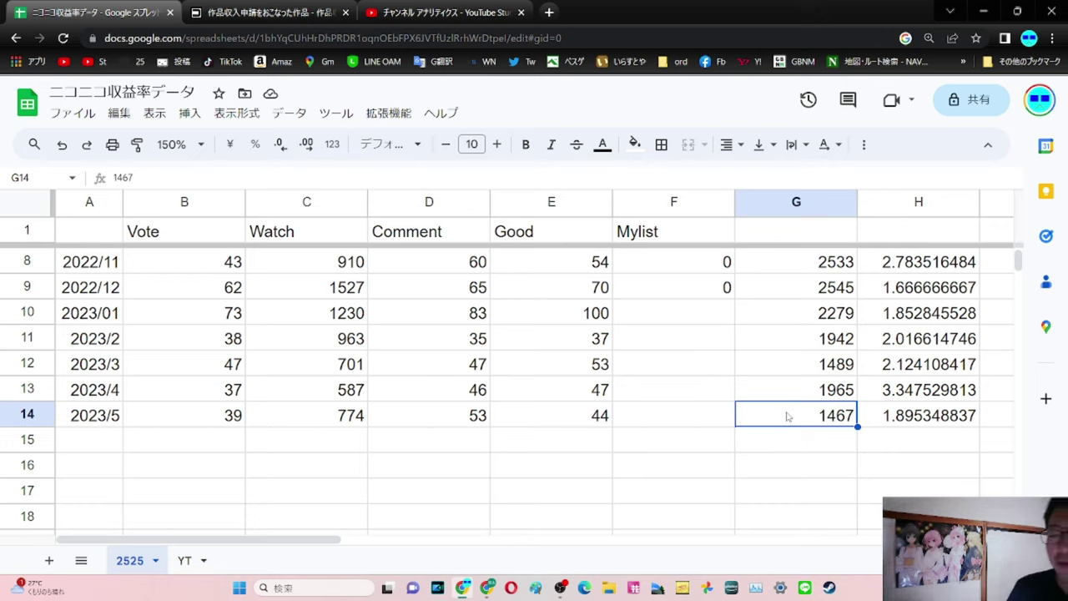
- Compare the 2023/5 Vote and Watch counts with the preceding months' figures
{"action": "key", "text": "Left"}
{"action": "key", "text": "Left"}
{"action": "key", "text": "Left"}
{"action": "key", "text": "Left"}
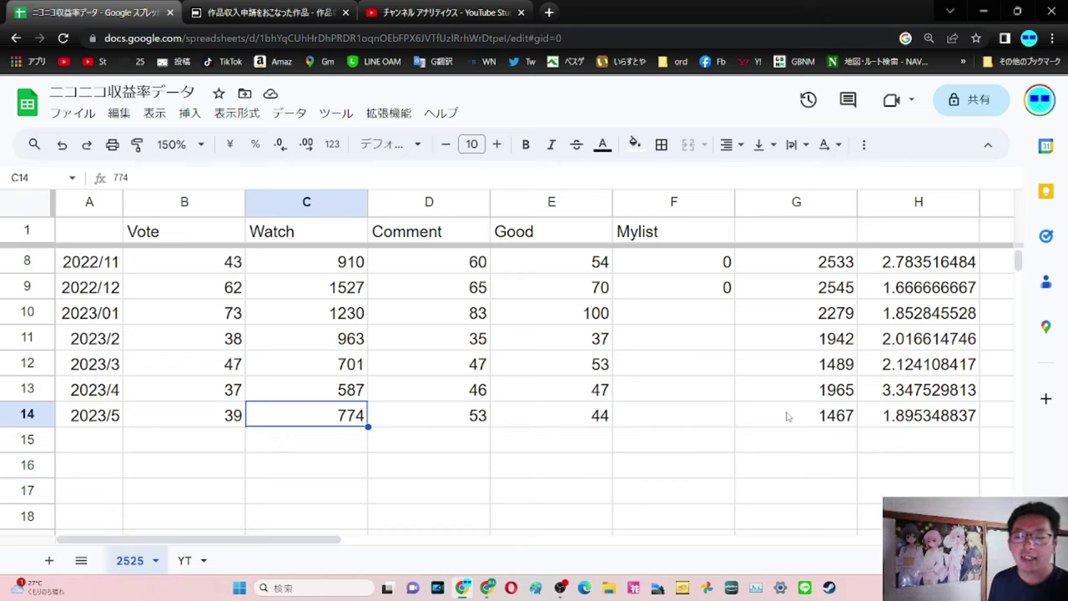
{"action": "left_click", "coordinate": [227, 417]}
{"action": "left_click", "coordinate": [240, 394]}
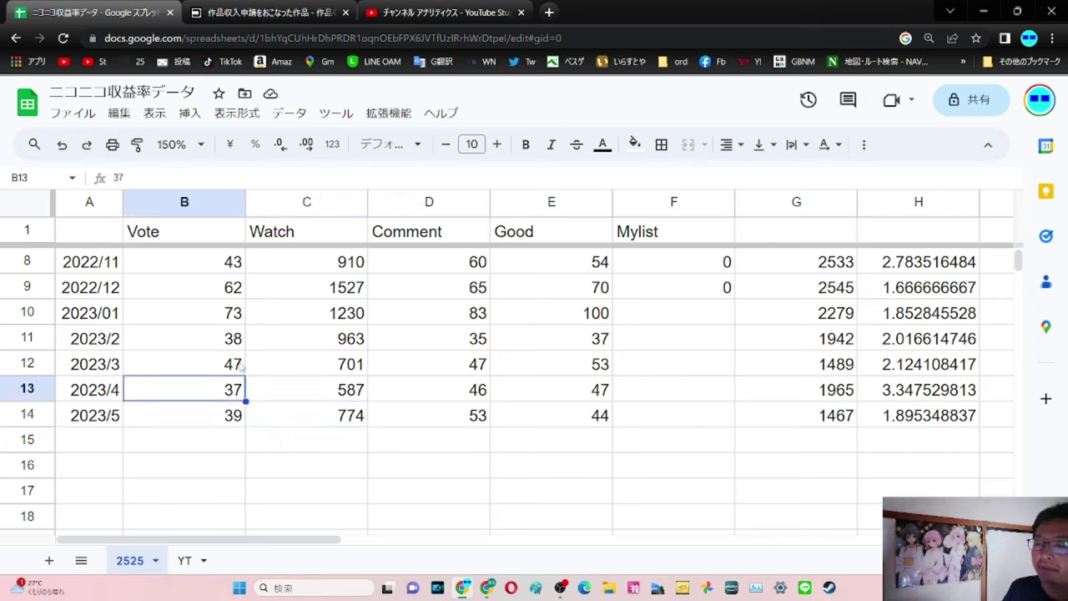
{"action": "left_click", "coordinate": [241, 369]}
{"action": "left_click", "coordinate": [235, 421]}
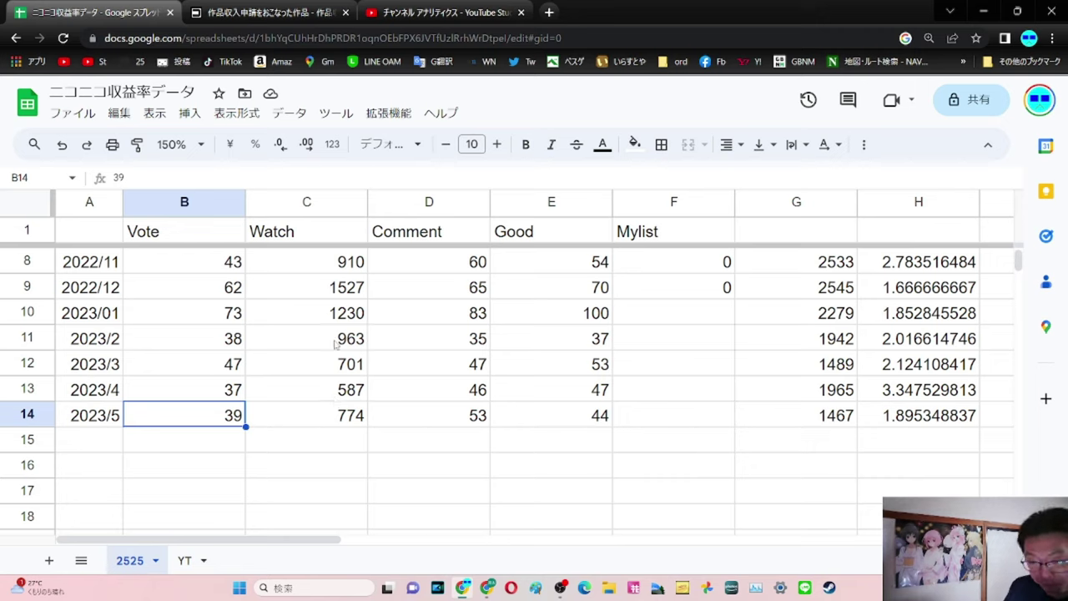
{"action": "left_click", "coordinate": [343, 411]}
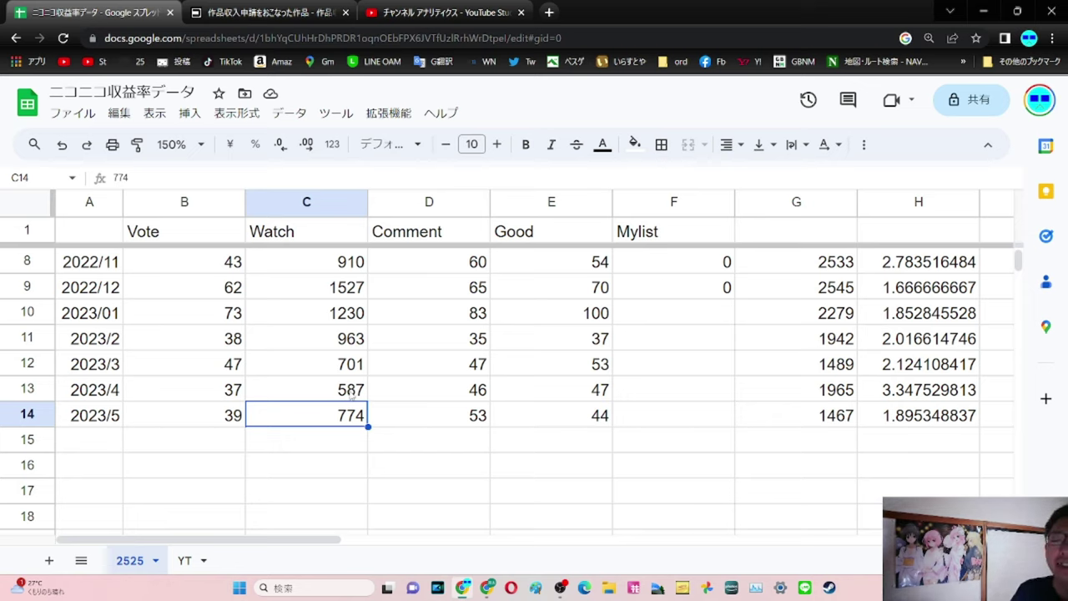
{"action": "left_click", "coordinate": [354, 393]}
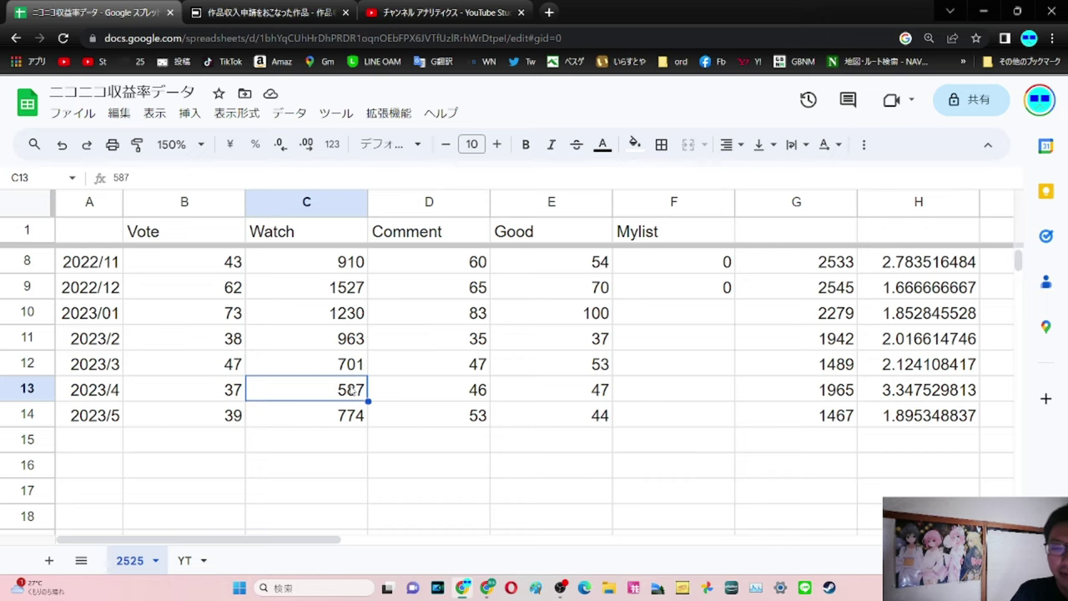
{"action": "left_click", "coordinate": [231, 415]}
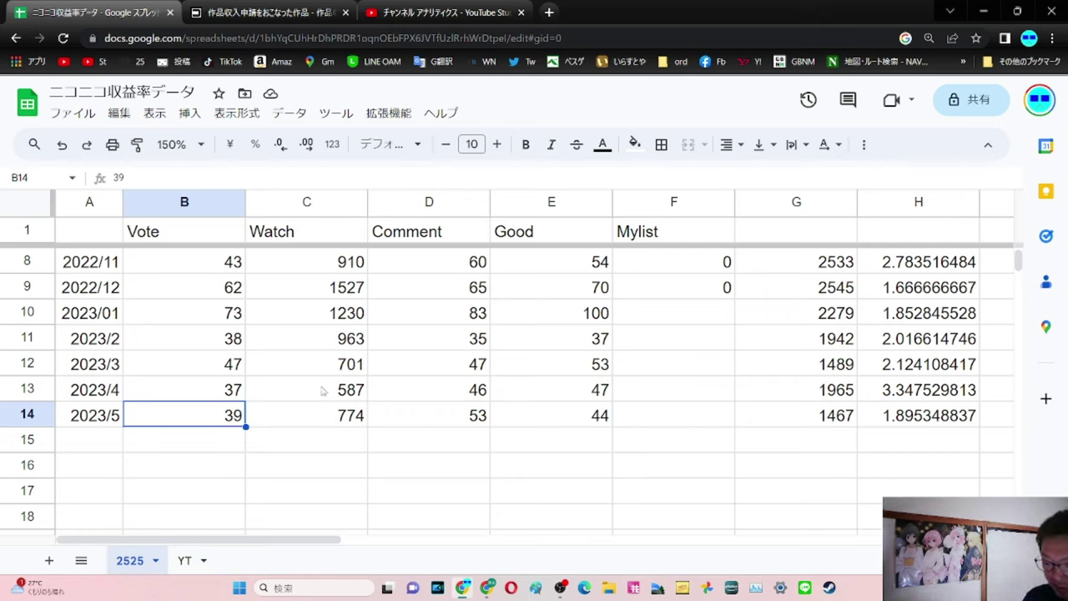
- Switch to the Niconico applied works page and examine the expected earnings of the individual works
{"action": "left_click", "coordinate": [395, 7]}
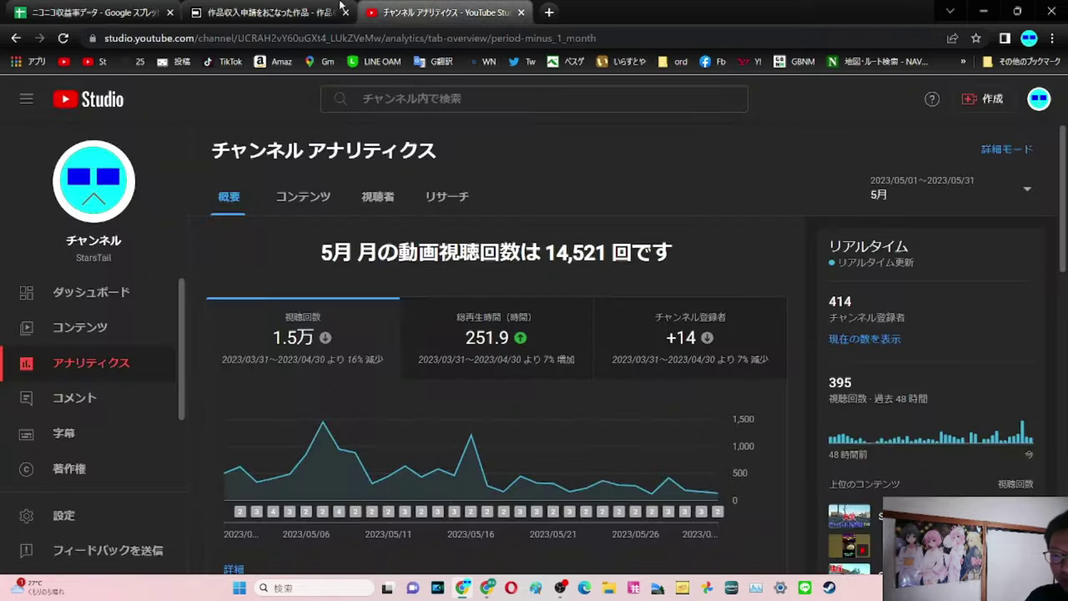
{"action": "left_click", "coordinate": [276, 12]}
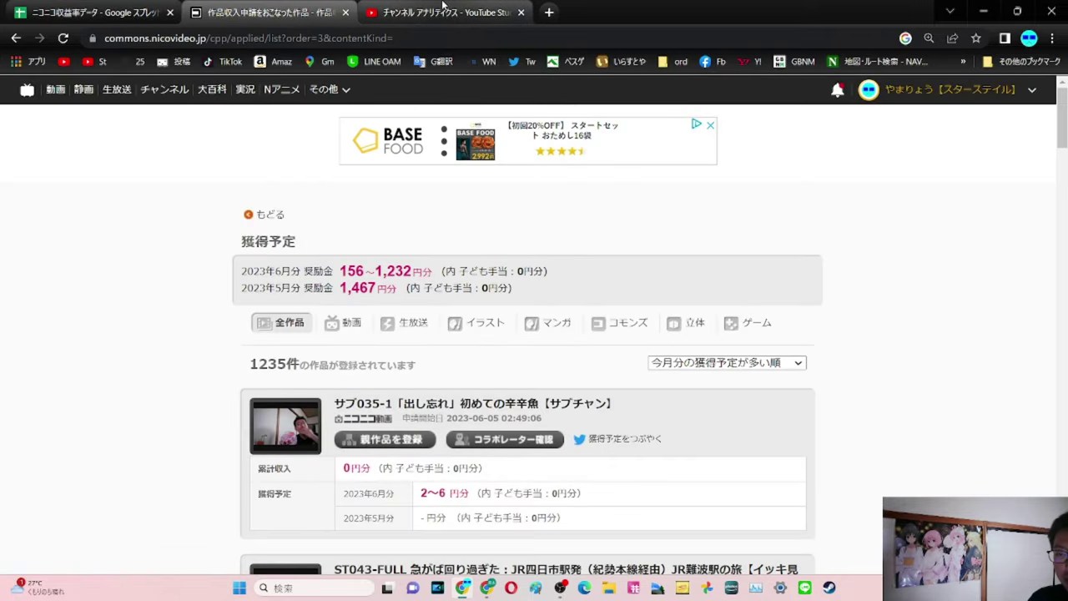
{"action": "scroll", "coordinate": [266, 412], "scroll_direction": "down", "scroll_amount": 7}
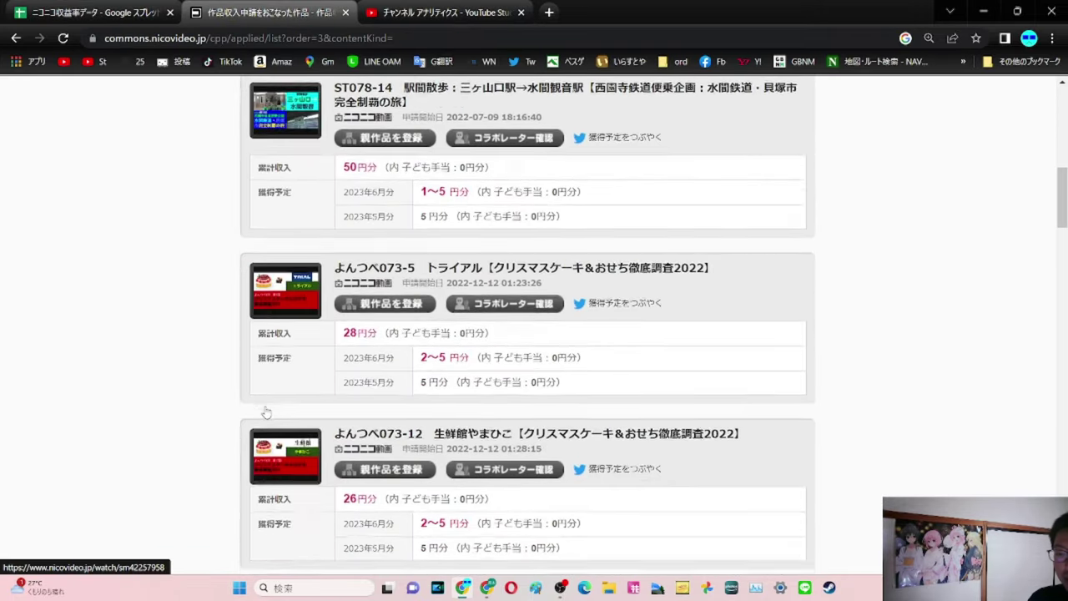
{"action": "scroll", "coordinate": [266, 412], "scroll_direction": "down", "scroll_amount": 9}
{"action": "scroll", "coordinate": [266, 412], "scroll_direction": "up", "scroll_amount": 12}
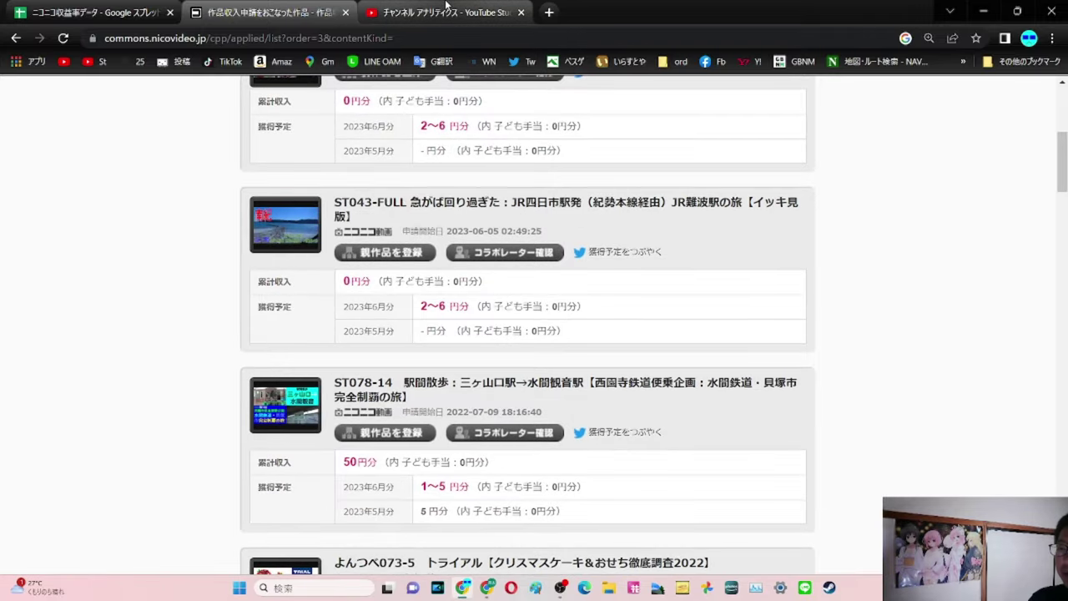
{"action": "key", "text": "Home"}
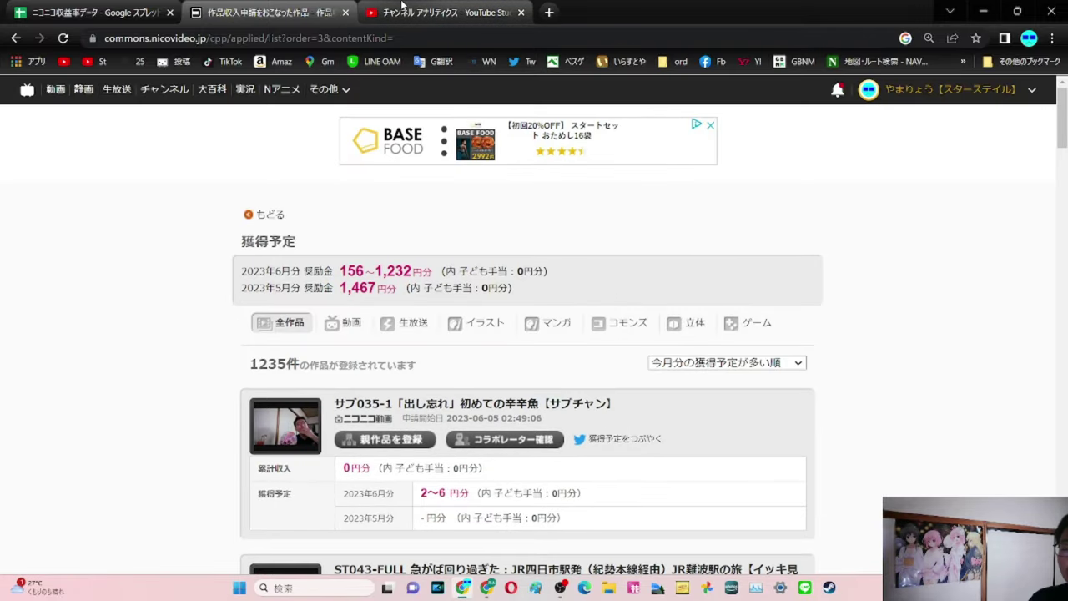
- Switch to the YouTube Studio channel analytics for May and examine the period's top content list
{"action": "left_click", "coordinate": [401, 7]}
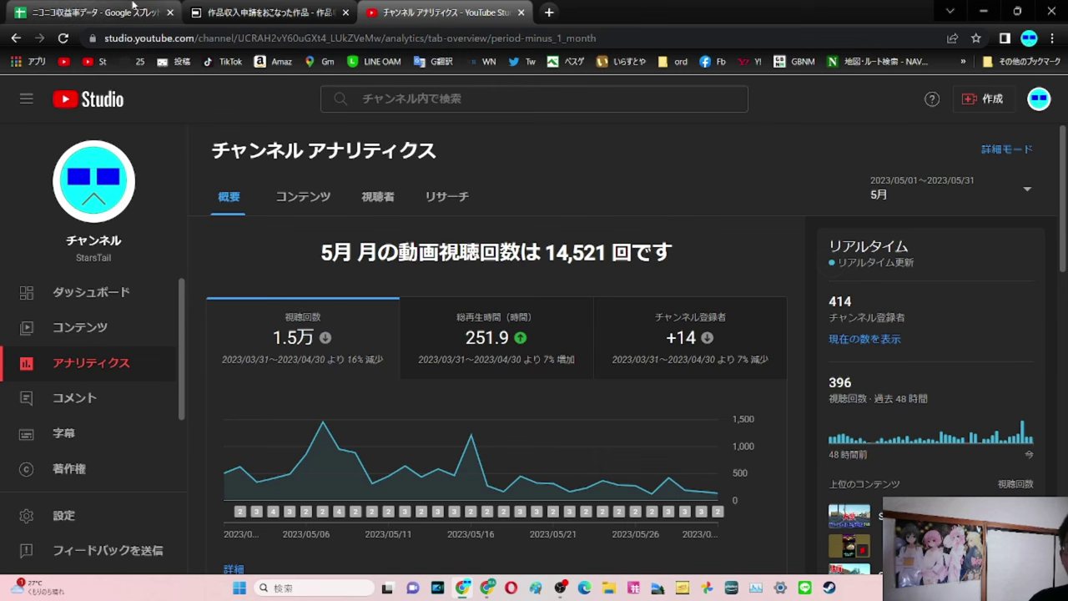
{"action": "scroll", "coordinate": [334, 370], "scroll_direction": "down", "scroll_amount": 4}
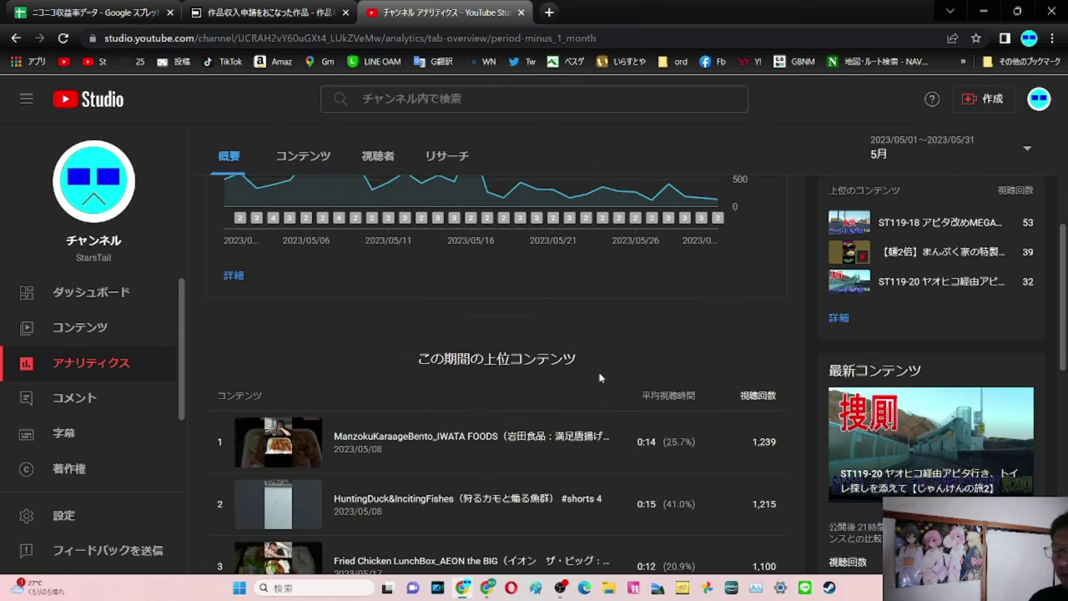
{"action": "scroll", "coordinate": [626, 385], "scroll_direction": "down", "scroll_amount": 1}
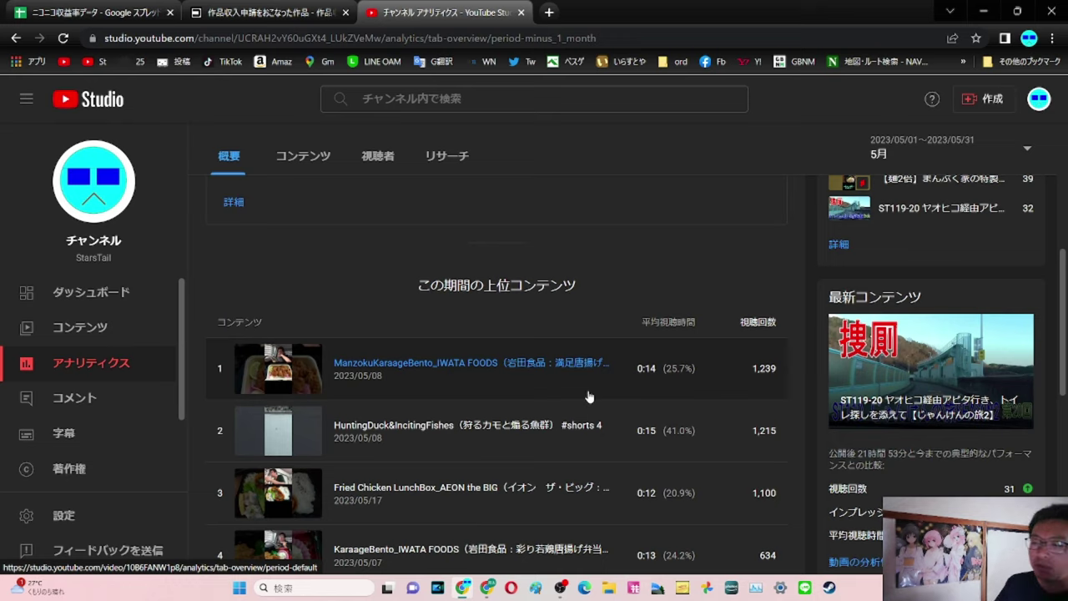
{"action": "scroll", "coordinate": [589, 395], "scroll_direction": "down", "scroll_amount": 2}
{"action": "scroll", "coordinate": [589, 396], "scroll_direction": "up", "scroll_amount": 2}
{"action": "scroll", "coordinate": [589, 395], "scroll_direction": "down", "scroll_amount": 2}
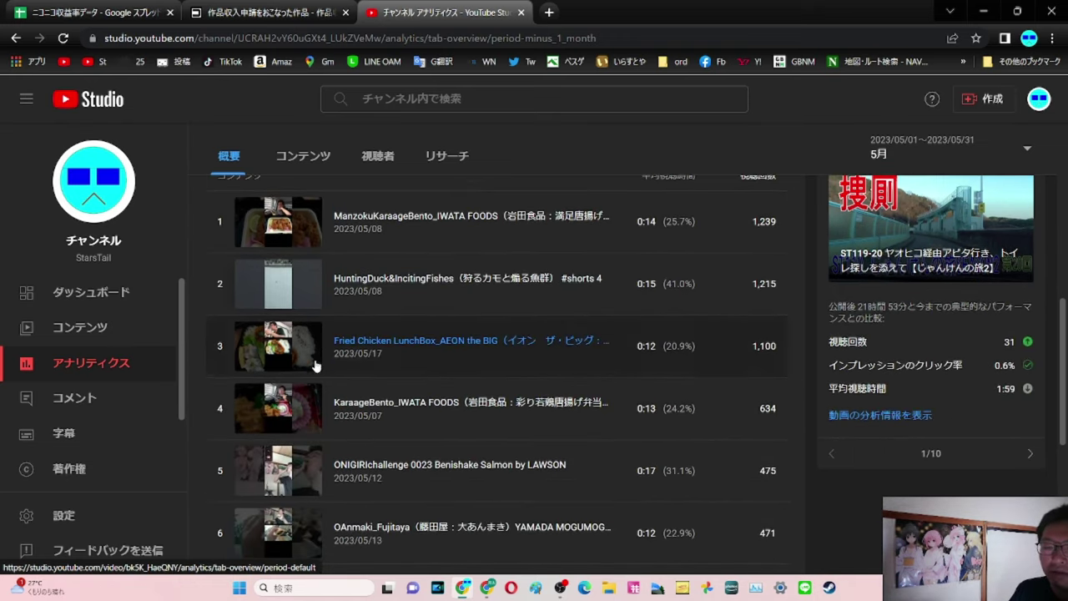
{"action": "scroll", "coordinate": [292, 468], "scroll_direction": "up", "scroll_amount": 4}
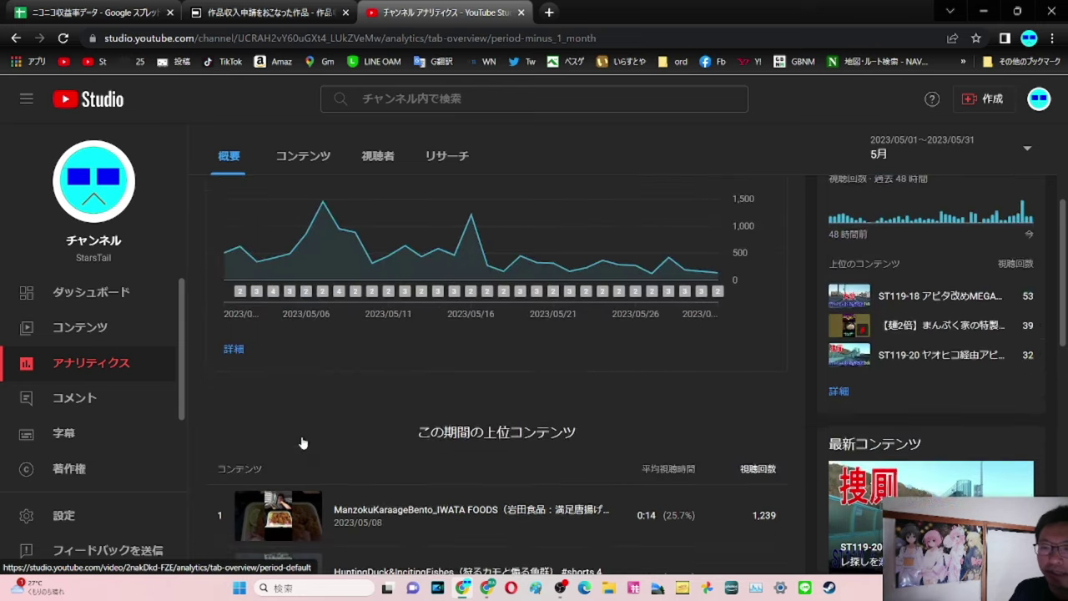
- Inspect which videos were published on individual days of the May views chart, from 2023/05/02 through 2023/05/16
{"action": "scroll", "coordinate": [303, 443], "scroll_direction": "up", "scroll_amount": 2}
{"action": "mouse_move", "coordinate": [242, 439]}
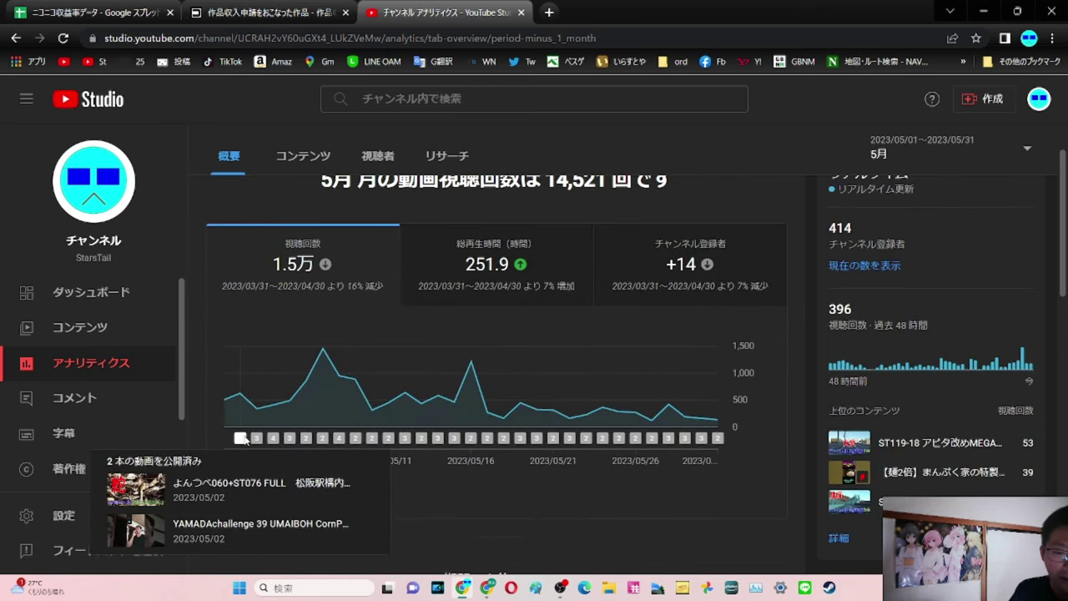
{"action": "mouse_move", "coordinate": [265, 440]}
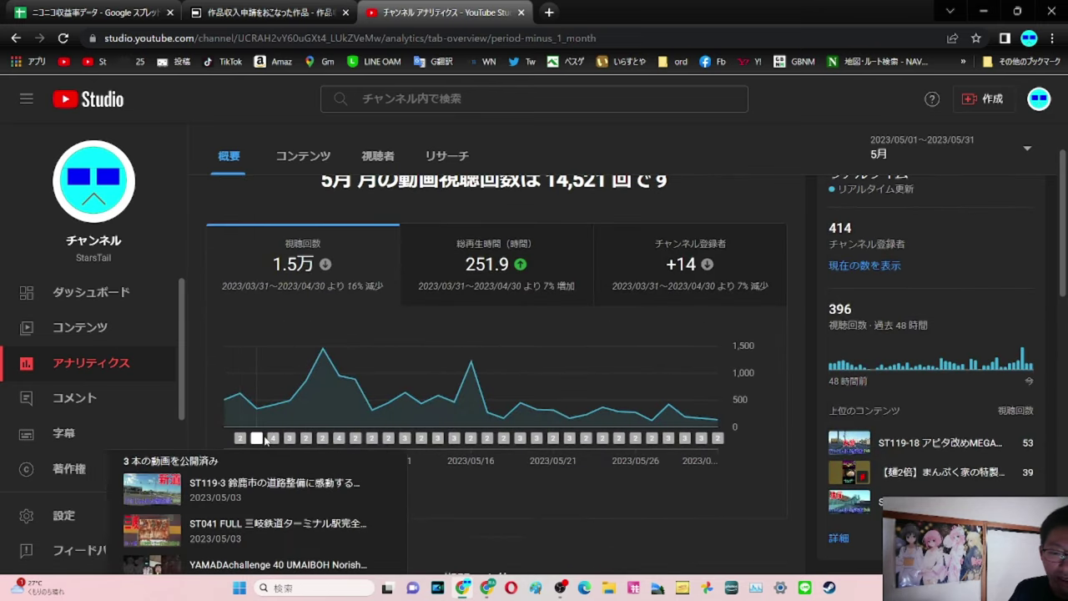
{"action": "mouse_move", "coordinate": [338, 438]}
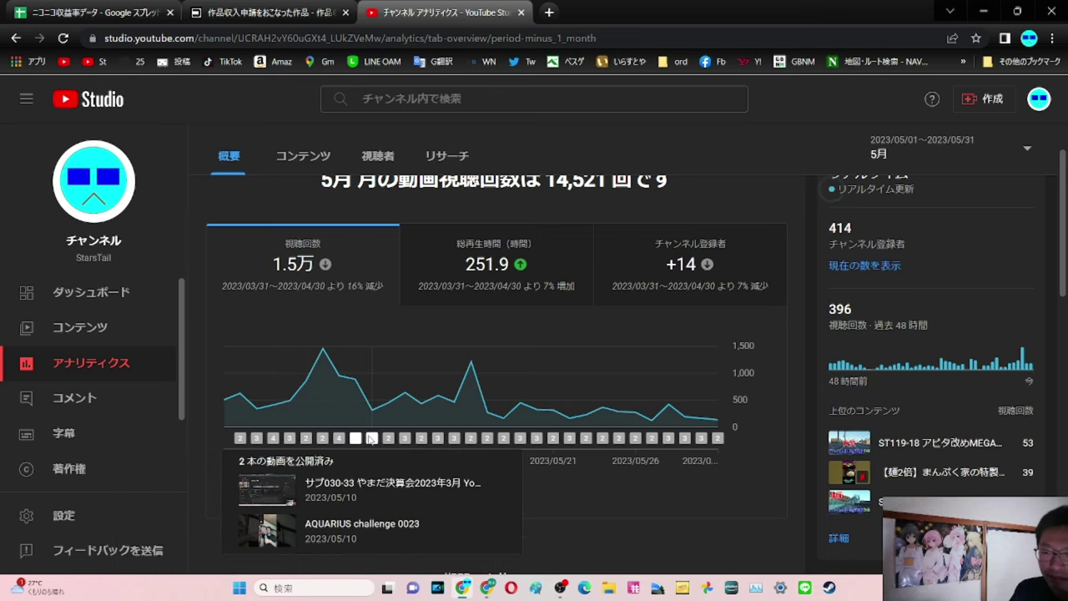
{"action": "mouse_move", "coordinate": [388, 440]}
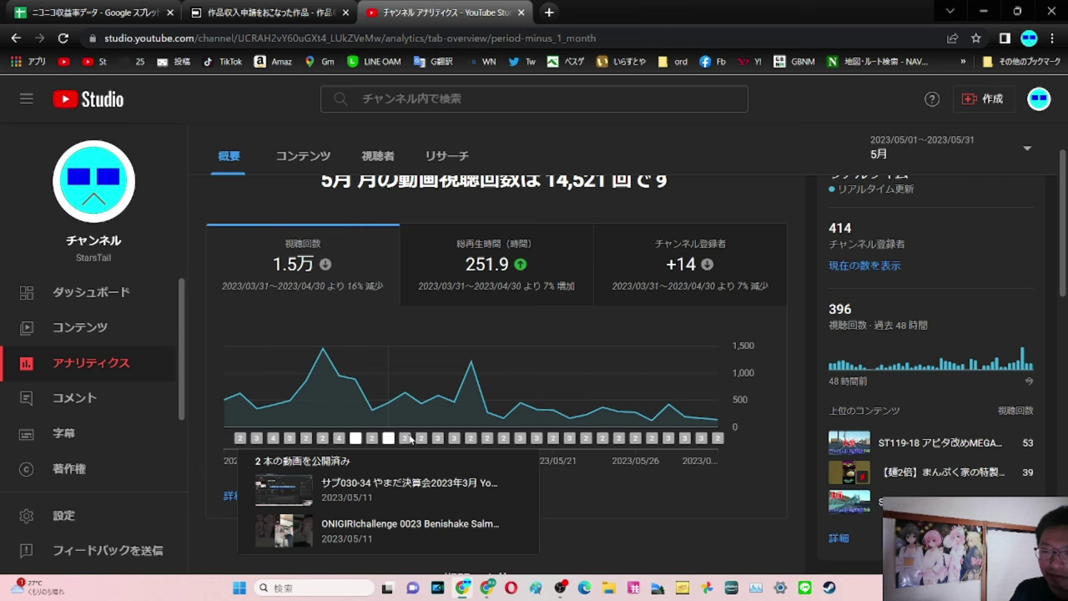
{"action": "mouse_move", "coordinate": [472, 440]}
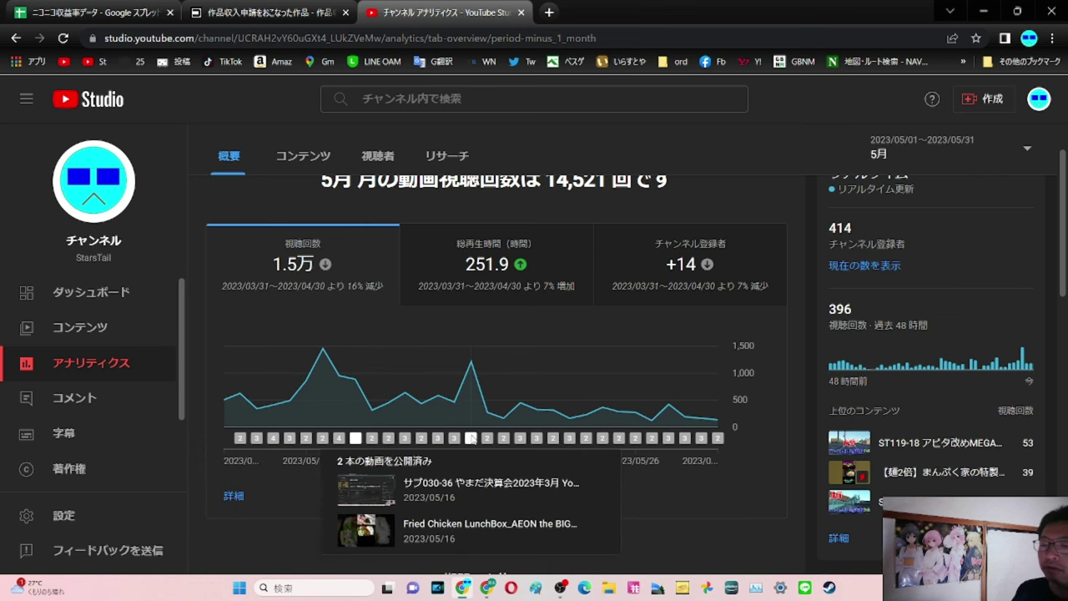
- Examine the May overview's summary figures and daily views chart in the channel analytics
{"action": "scroll", "coordinate": [472, 440], "scroll_direction": "down", "scroll_amount": 2}
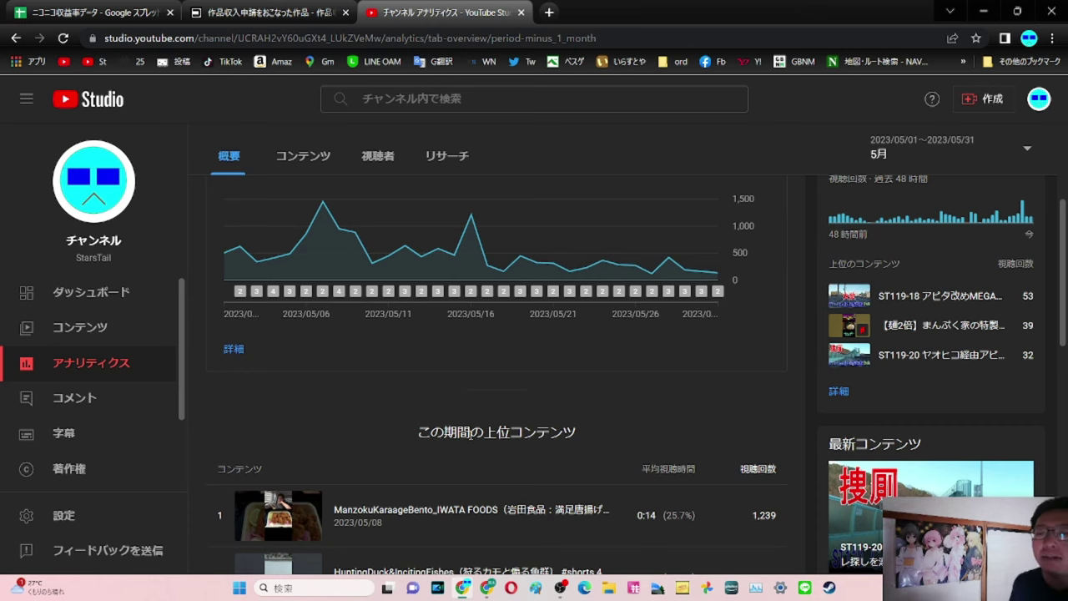
{"action": "scroll", "coordinate": [291, 360], "scroll_direction": "up", "scroll_amount": 3}
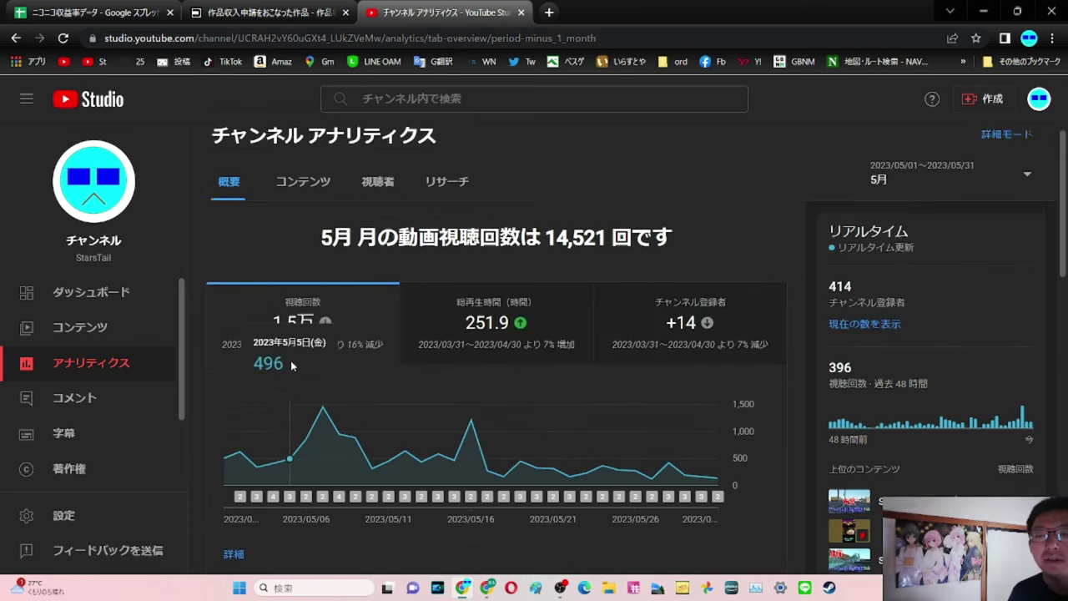
{"action": "scroll", "coordinate": [294, 340], "scroll_direction": "down", "scroll_amount": 1}
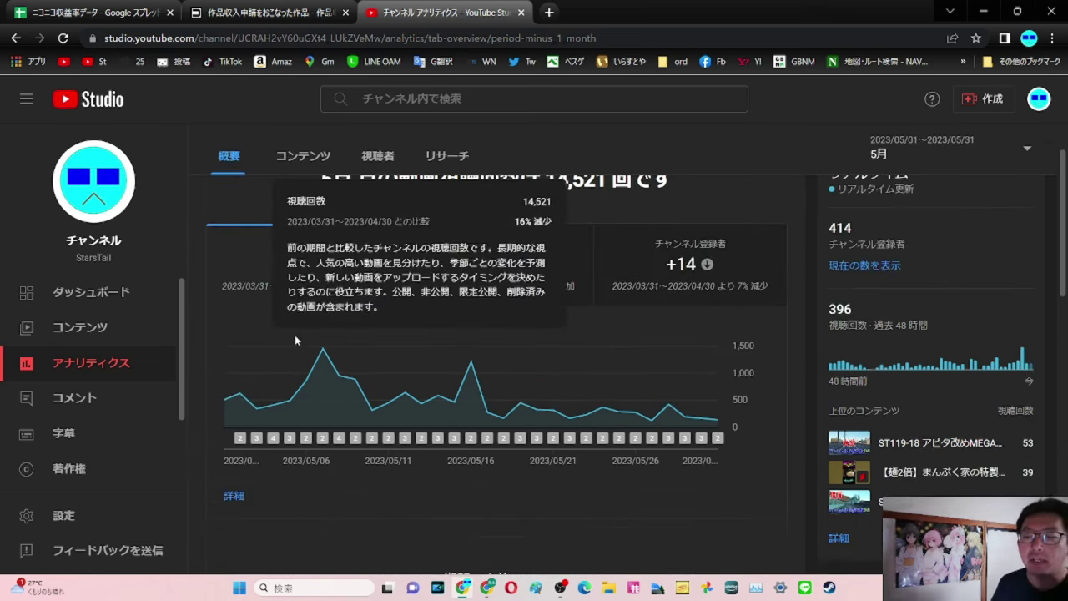
- Switch to the spreadsheet's YT sheet and compare the Watch counts from 2023/03 to 2023/05, ending on the 2023/05 row
{"action": "left_click", "coordinate": [138, 7]}
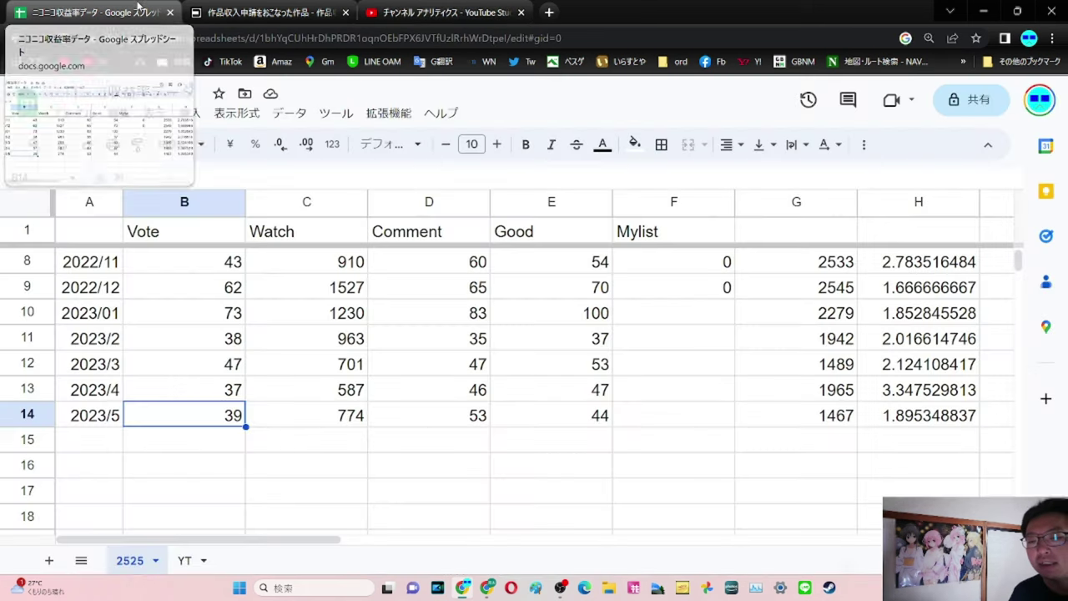
{"action": "left_click", "coordinate": [188, 560]}
{"action": "scroll", "coordinate": [166, 415], "scroll_direction": "up", "scroll_amount": 1}
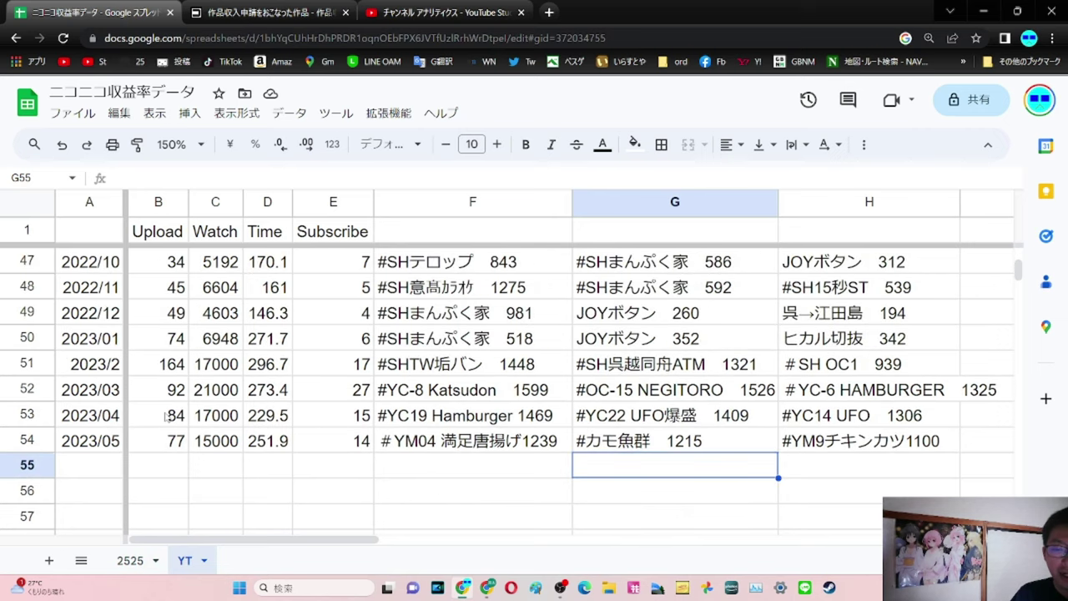
{"action": "left_click", "coordinate": [214, 420]}
{"action": "left_click", "coordinate": [215, 440]}
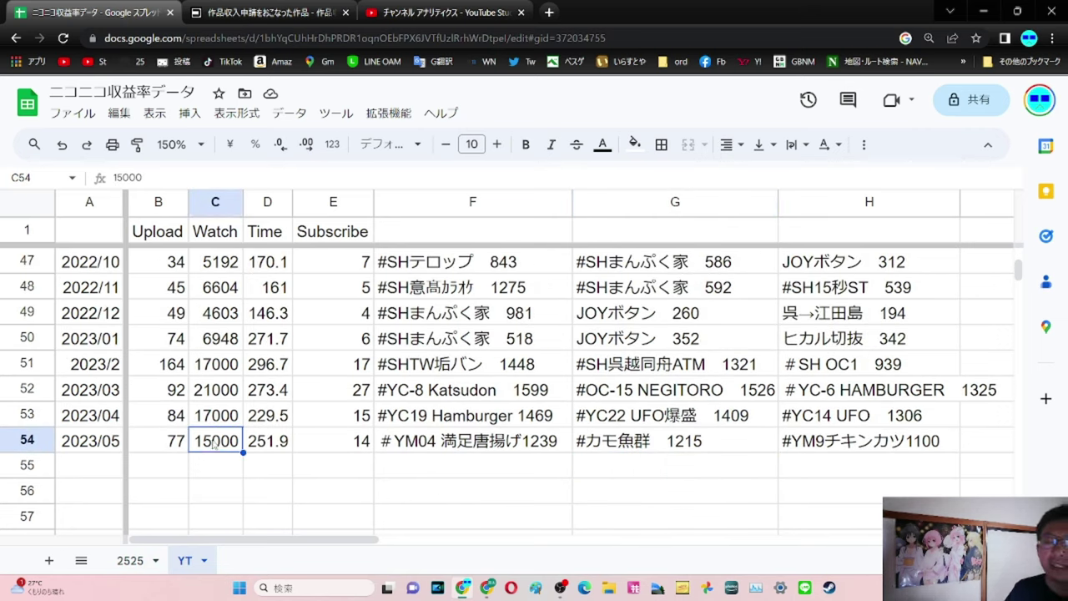
{"action": "left_click", "coordinate": [216, 397]}
{"action": "left_click_drag", "start_coordinate": [216, 397], "coordinate": [222, 449]}
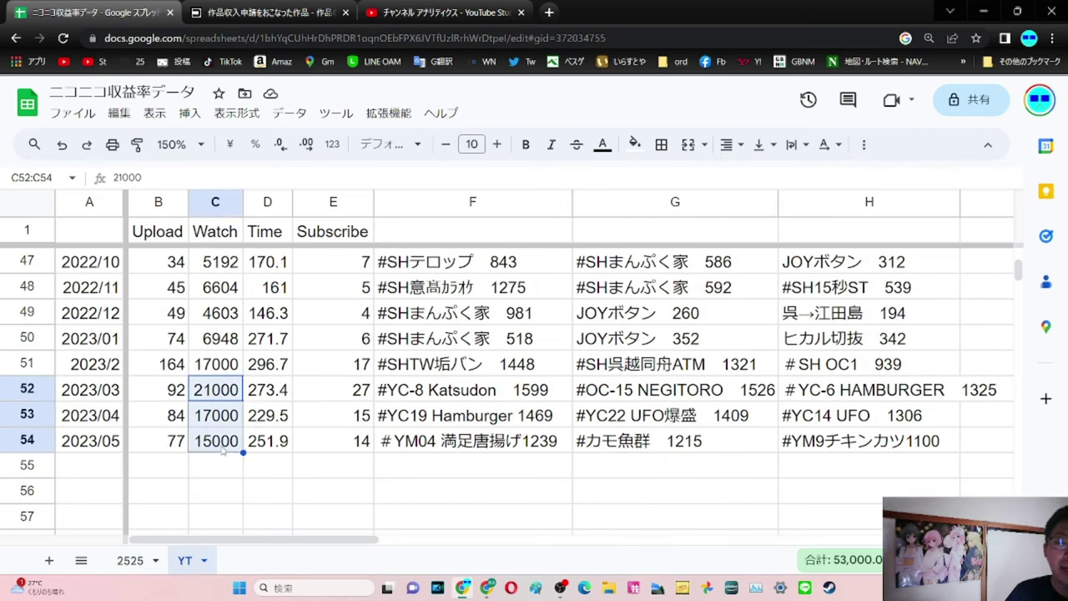
{"action": "left_click", "coordinate": [221, 448]}
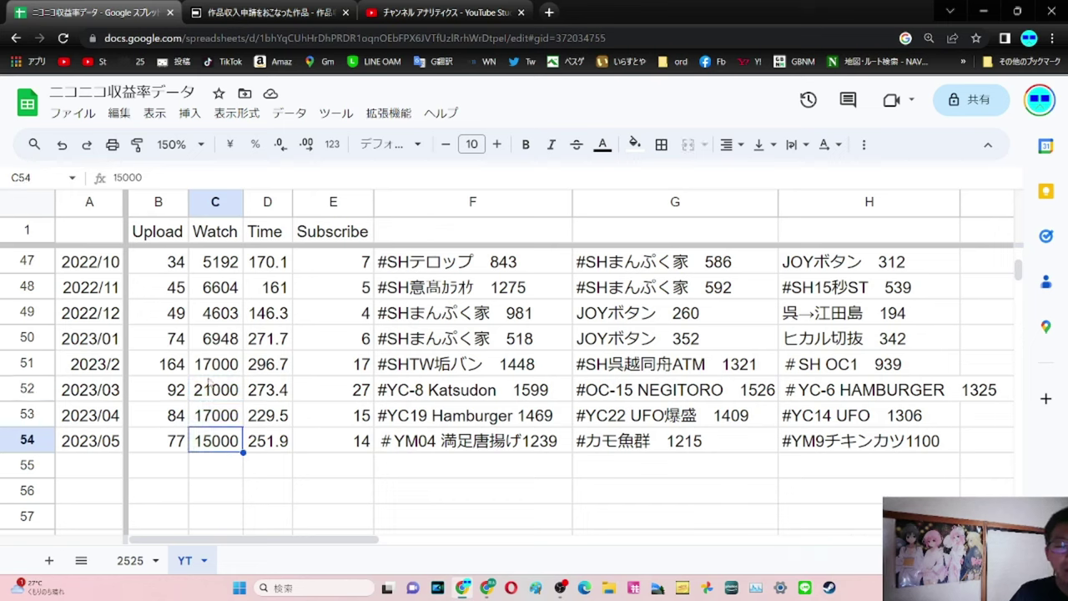
{"action": "left_click", "coordinate": [27, 440]}
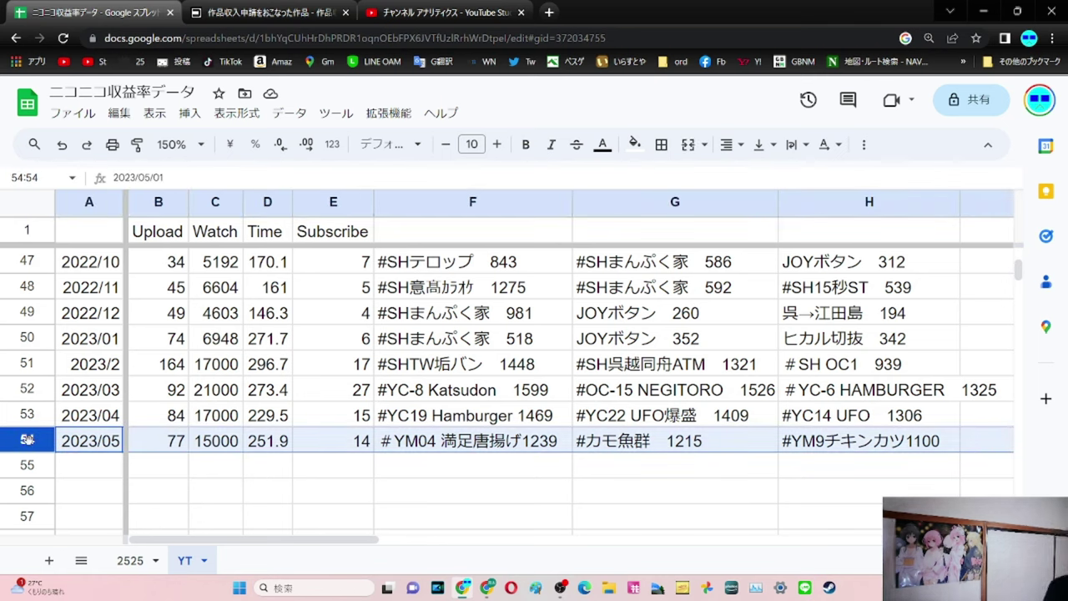
- Return to the YouTube Studio analytics and examine May's ten top content entries
{"action": "left_click", "coordinate": [442, 12]}
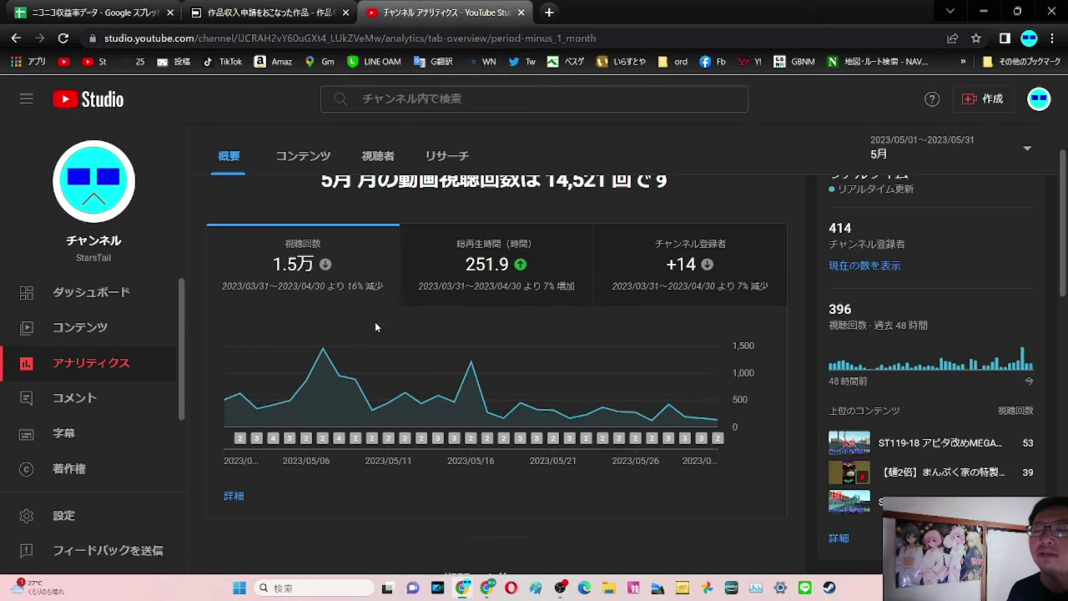
{"action": "scroll", "coordinate": [375, 322], "scroll_direction": "down", "scroll_amount": 5}
{"action": "scroll", "coordinate": [365, 399], "scroll_direction": "down", "scroll_amount": 5}
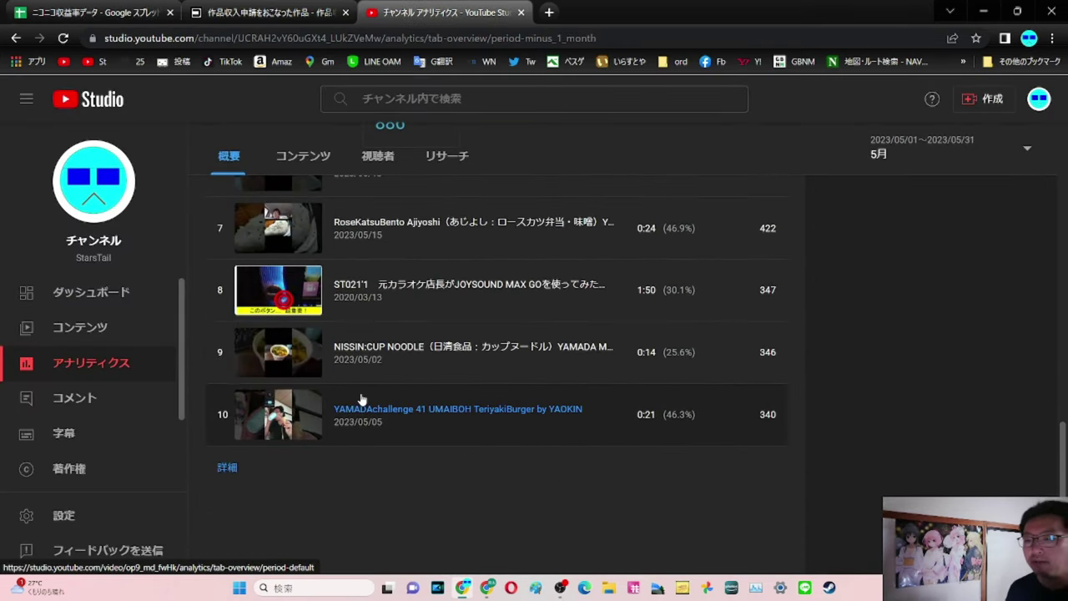
{"action": "scroll", "coordinate": [364, 399], "scroll_direction": "up", "scroll_amount": 1}
{"action": "scroll", "coordinate": [350, 402], "scroll_direction": "down", "scroll_amount": 1}
{"action": "scroll", "coordinate": [334, 409], "scroll_direction": "up", "scroll_amount": 3}
{"action": "scroll", "coordinate": [333, 409], "scroll_direction": "up", "scroll_amount": 4}
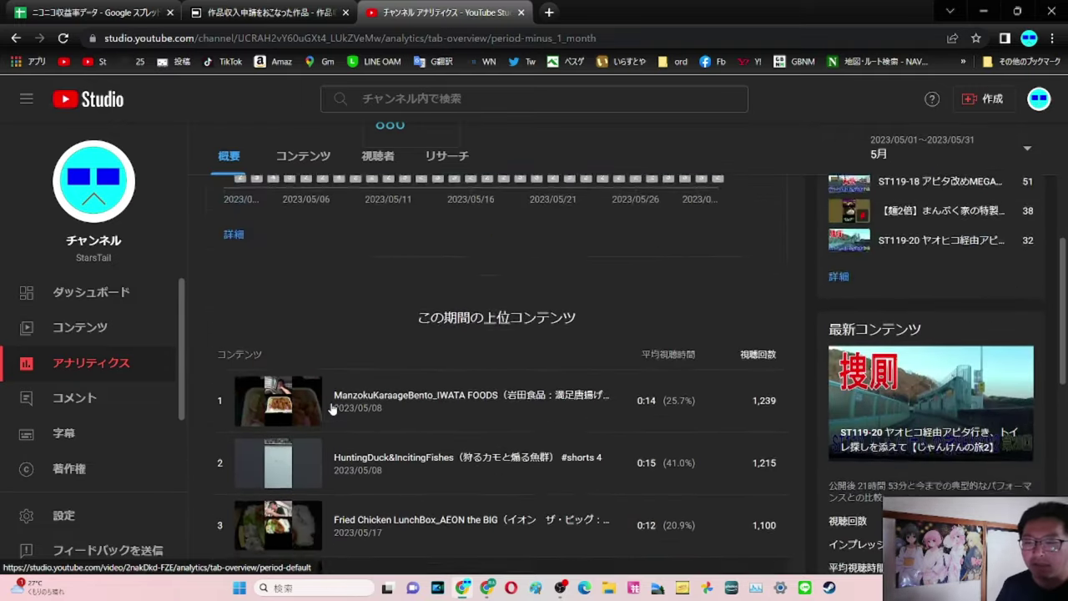
{"action": "scroll", "coordinate": [267, 459], "scroll_direction": "down", "scroll_amount": 6}
- Open the detailed May content report and examine the views and watch rates of the highest-ranked videos
{"action": "left_click", "coordinate": [227, 458]}
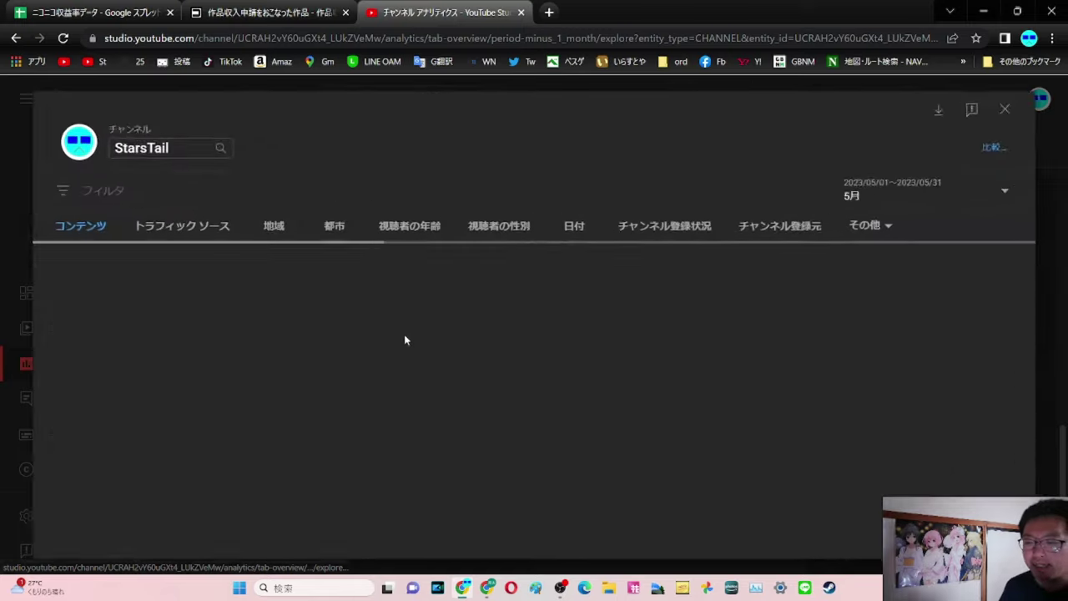
{"action": "scroll", "coordinate": [409, 353], "scroll_direction": "down", "scroll_amount": 3}
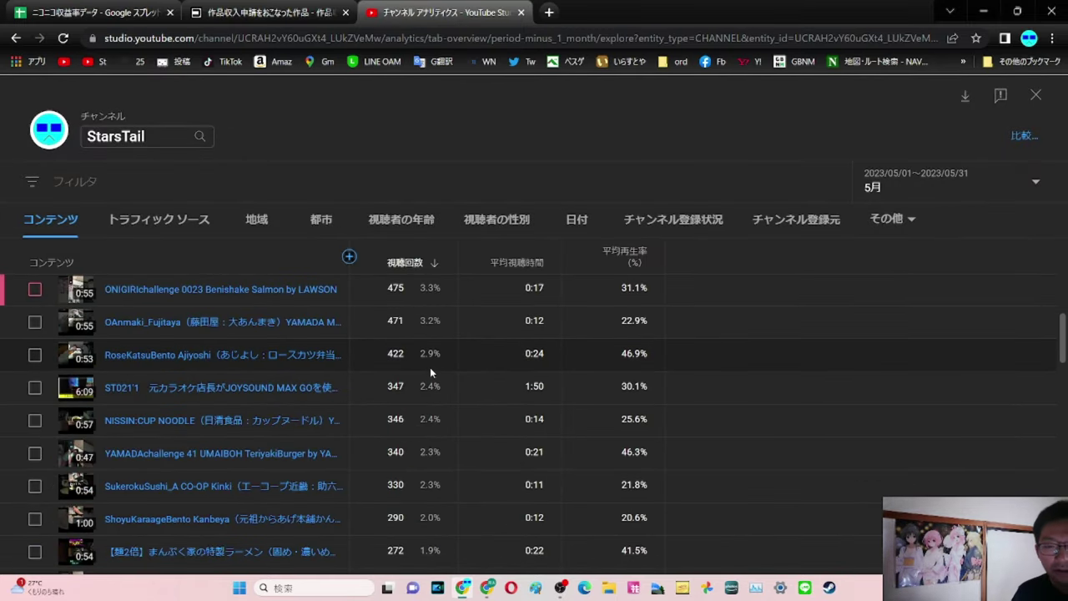
{"action": "scroll", "coordinate": [401, 415], "scroll_direction": "up", "scroll_amount": 3}
{"action": "scroll", "coordinate": [358, 411], "scroll_direction": "down", "scroll_amount": 1}
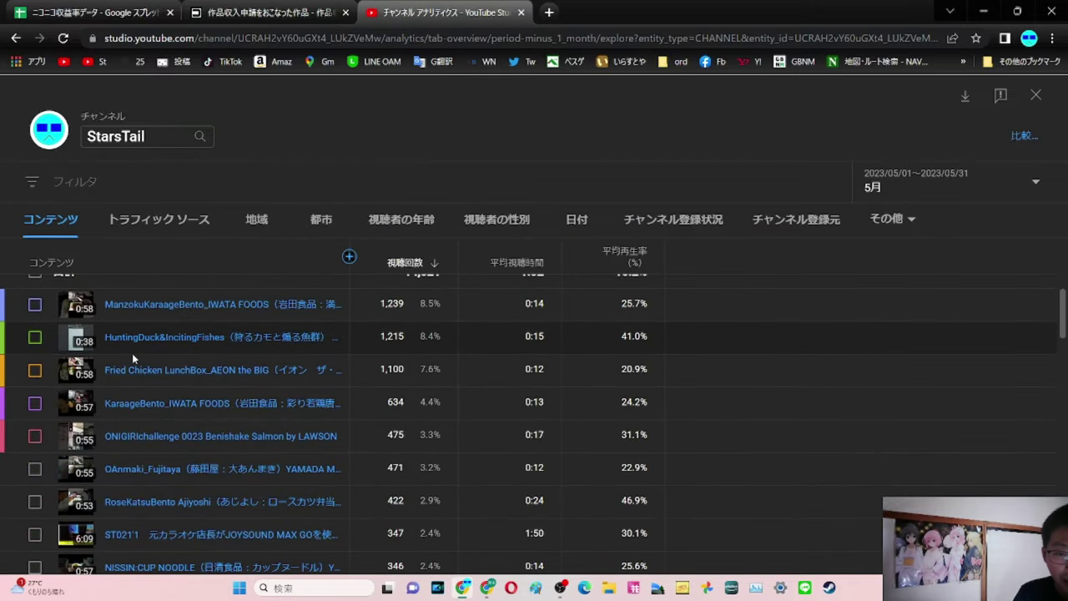
{"action": "scroll", "coordinate": [132, 354], "scroll_direction": "down", "scroll_amount": 1}
{"action": "scroll", "coordinate": [132, 359], "scroll_direction": "down", "scroll_amount": 2}
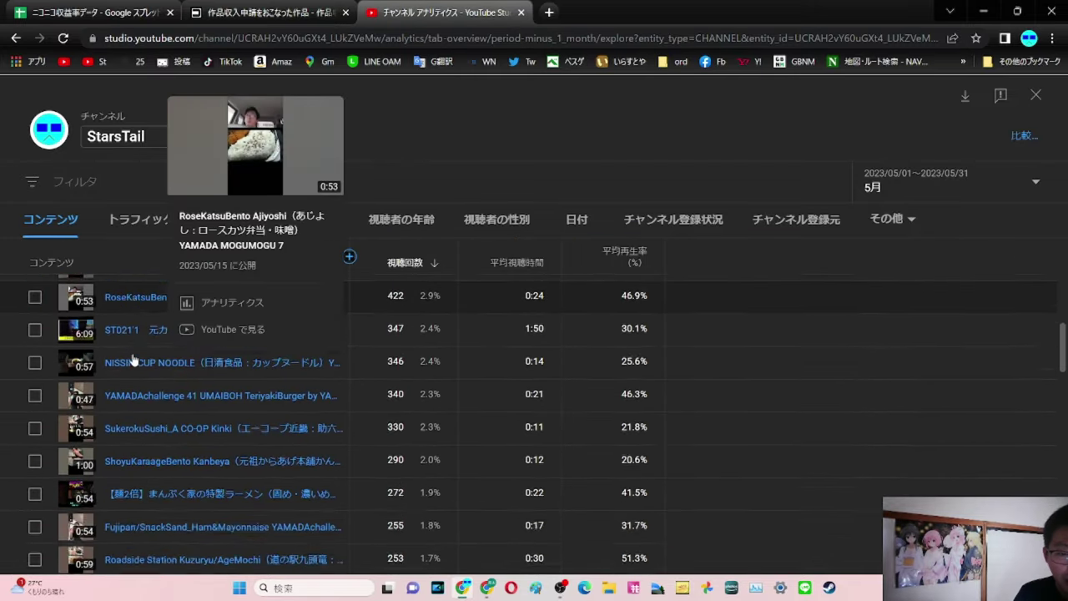
{"action": "scroll", "coordinate": [123, 407], "scroll_direction": "down", "scroll_amount": 2}
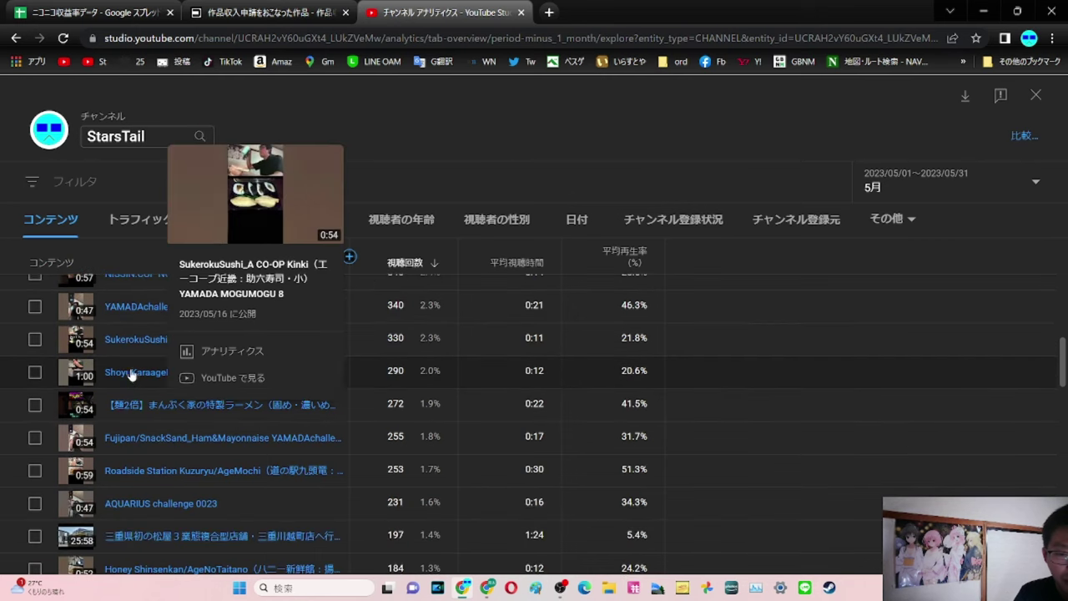
{"action": "scroll", "coordinate": [138, 409], "scroll_direction": "down", "scroll_amount": 1}
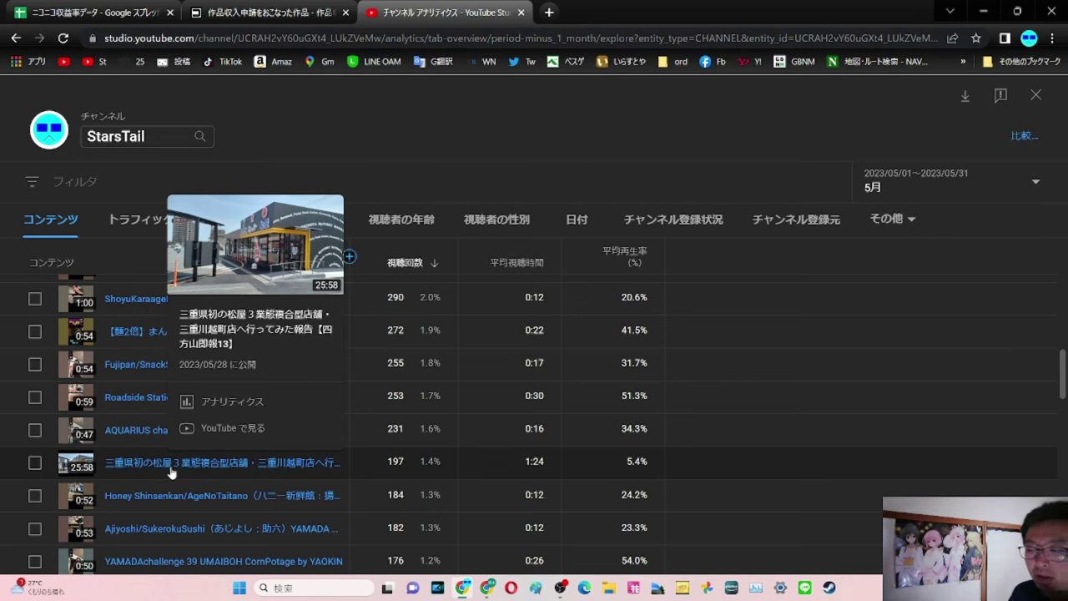
- Examine the lower-ranked videos through the end of the May content list, including the ST119 series entries
{"action": "scroll", "coordinate": [668, 414], "scroll_direction": "down", "scroll_amount": 5}
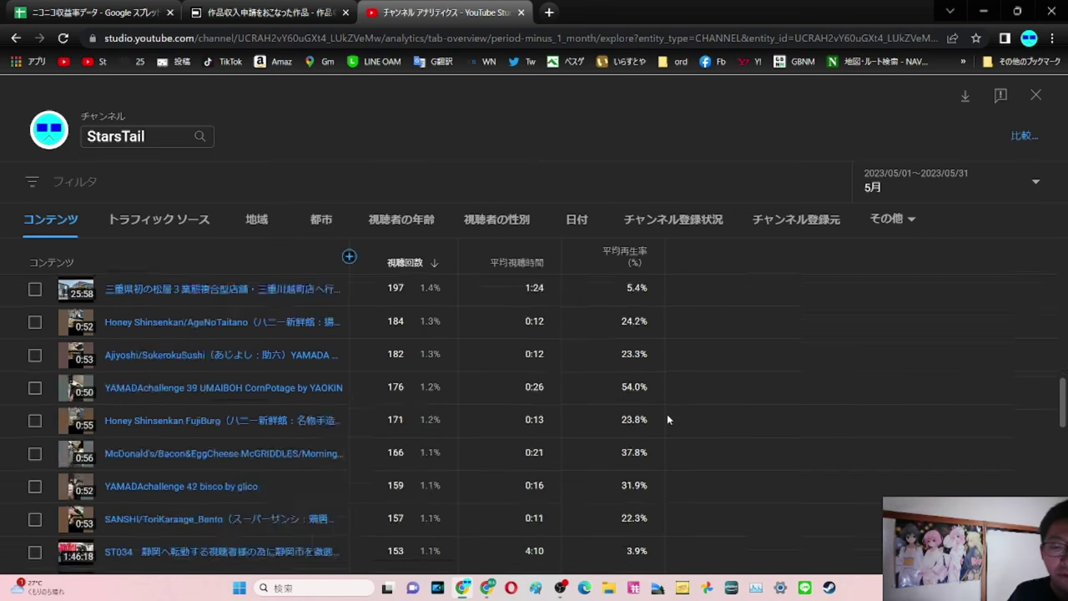
{"action": "scroll", "coordinate": [667, 414], "scroll_direction": "down", "scroll_amount": 10}
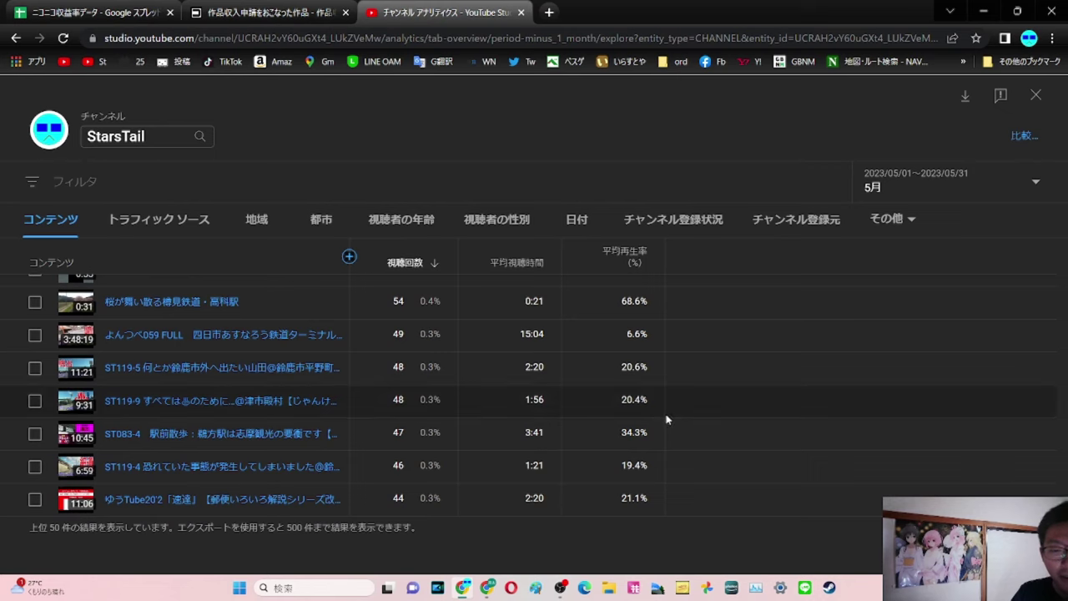
{"action": "mouse_move", "coordinate": [279, 375]}
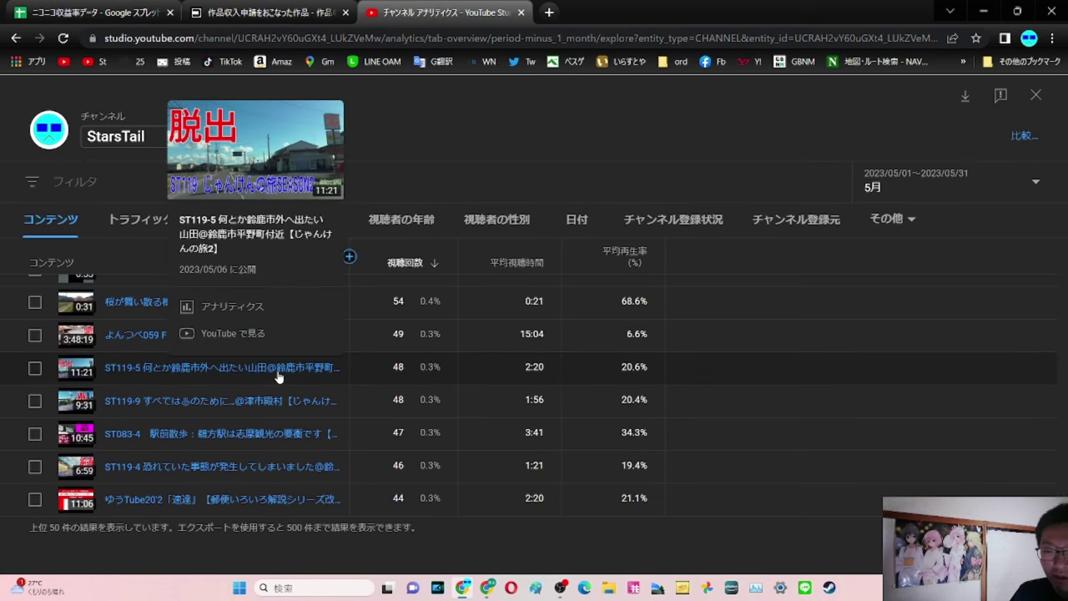
{"action": "scroll", "coordinate": [278, 376], "scroll_direction": "up", "scroll_amount": 1}
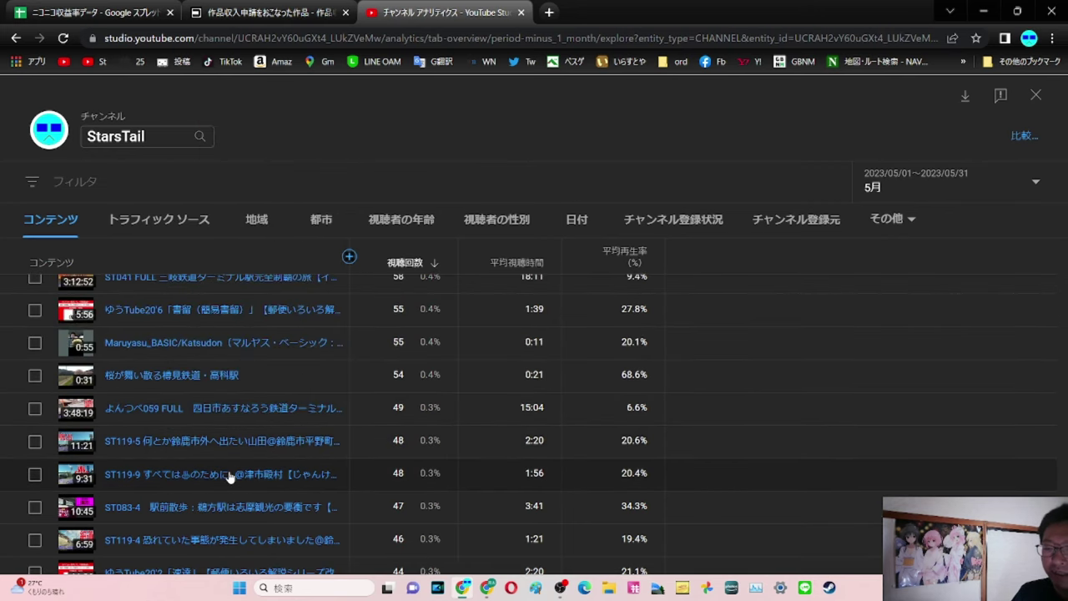
{"action": "scroll", "coordinate": [230, 471], "scroll_direction": "up", "scroll_amount": 10}
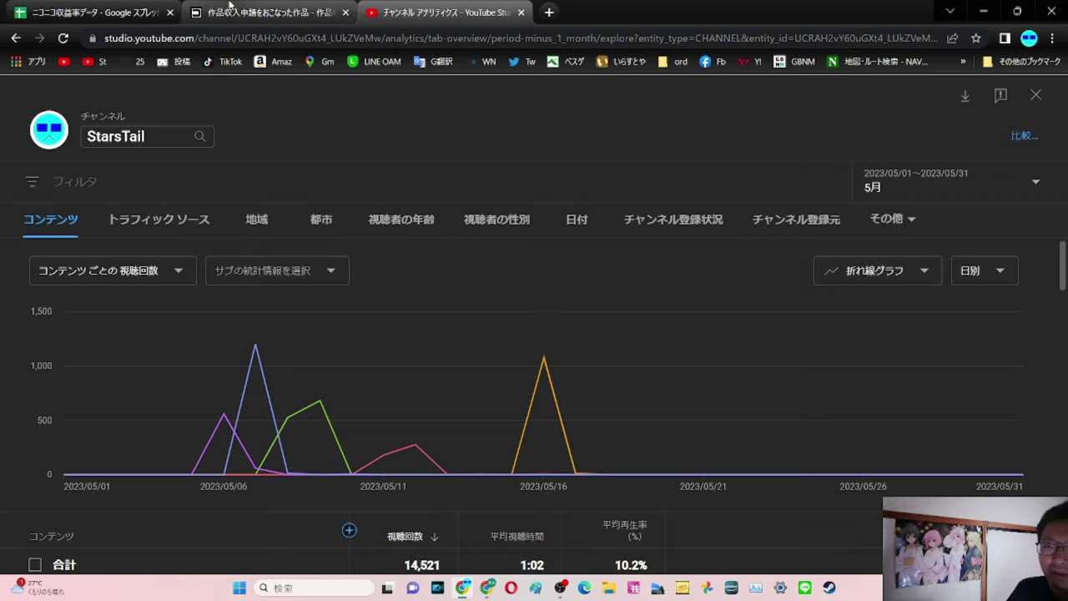
- Check the Niconico applied works page briefly and return to the detailed May content report
{"action": "left_click", "coordinate": [230, 5]}
{"action": "left_click", "coordinate": [415, 7]}
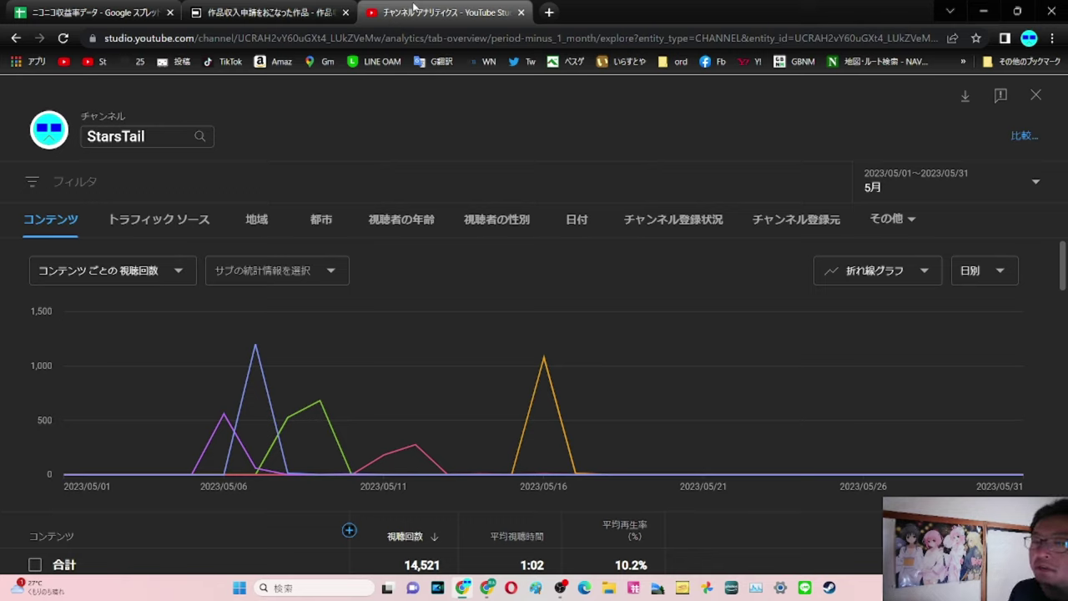
{"action": "mouse_move", "coordinate": [221, 6]}
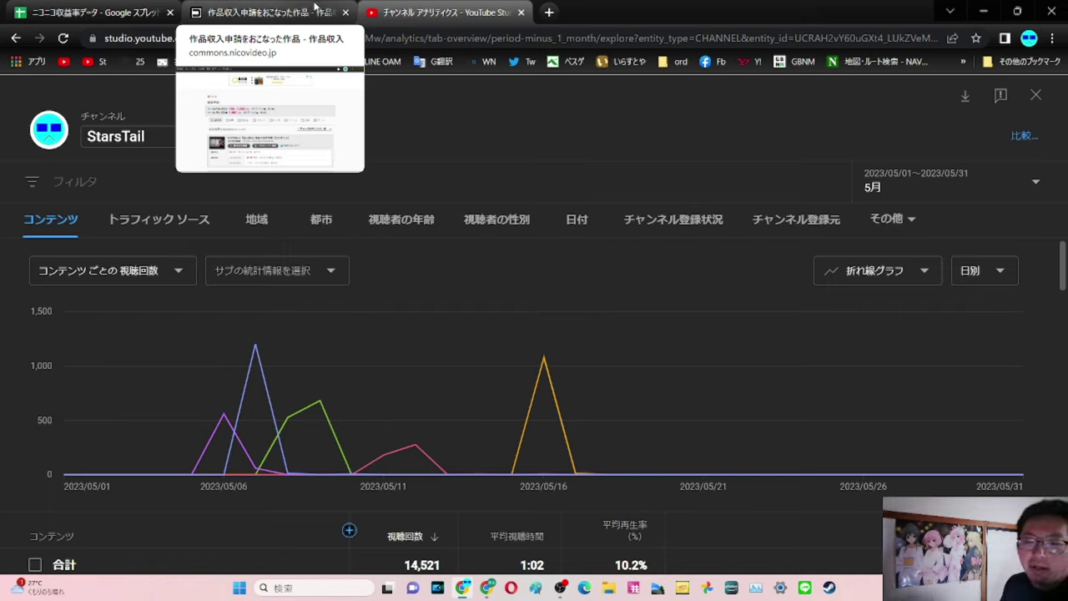
- Close the detailed report, set the channel analytics period to June (6月), and examine its overview chart
{"action": "left_click", "coordinate": [1034, 98]}
{"action": "left_click", "coordinate": [903, 183]}
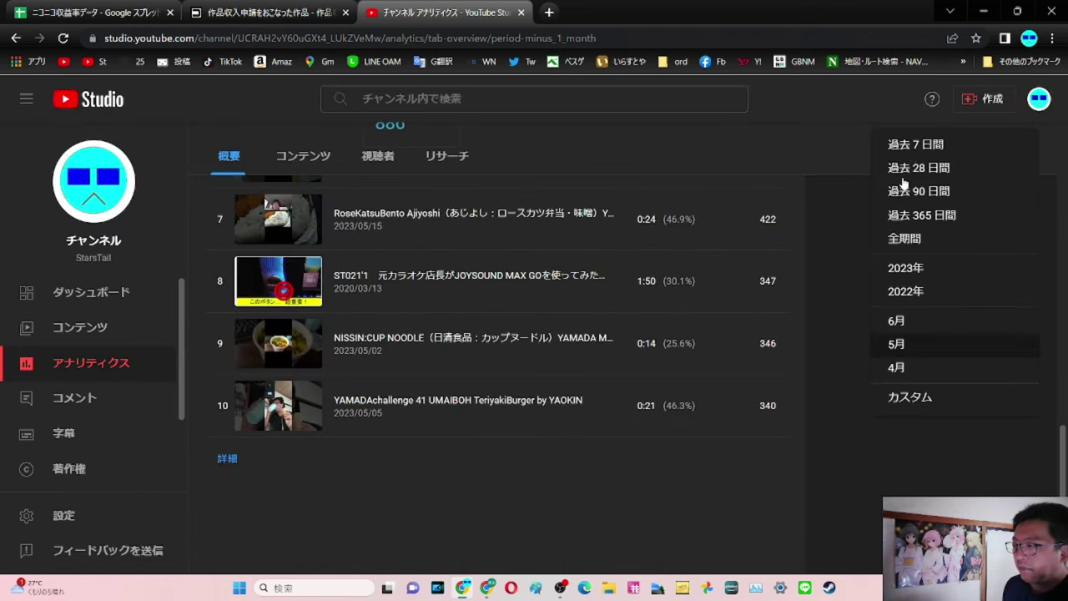
{"action": "left_click", "coordinate": [893, 323]}
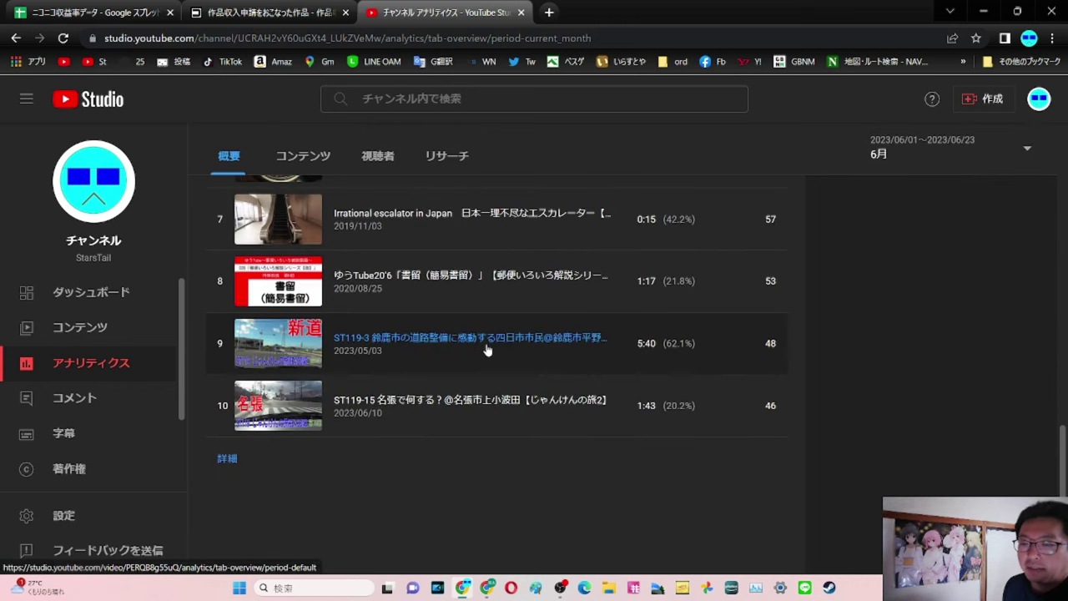
{"action": "scroll", "coordinate": [488, 349], "scroll_direction": "up", "scroll_amount": 10}
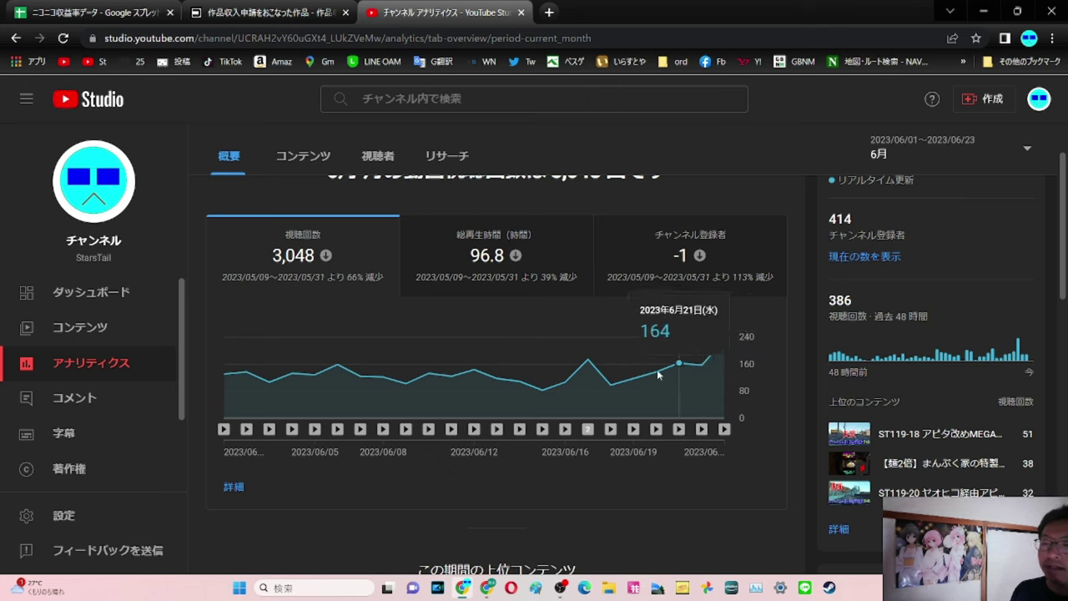
{"action": "mouse_move", "coordinate": [298, 261]}
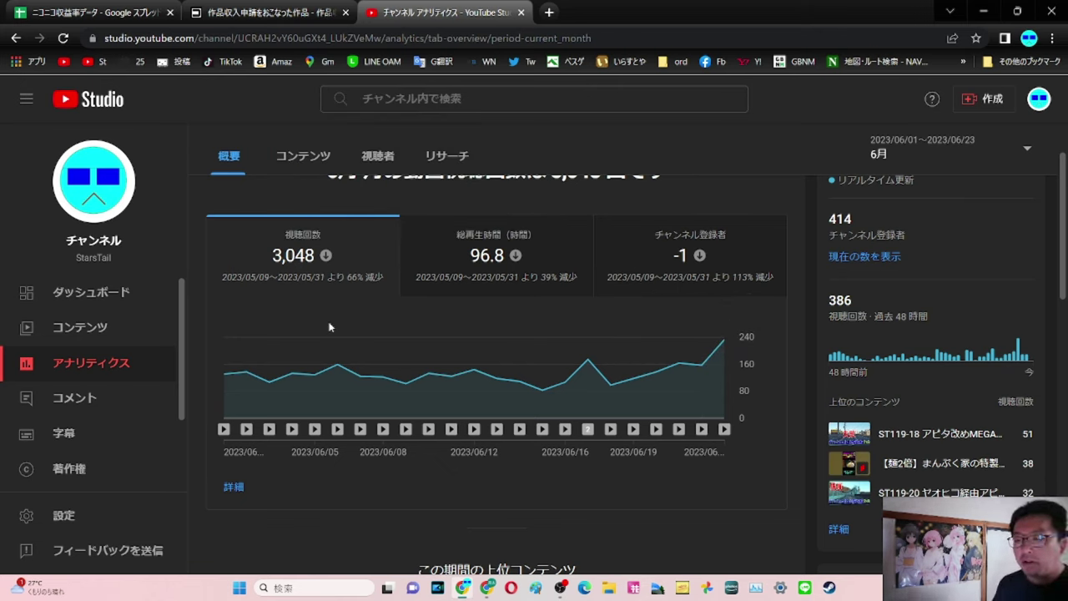
- Switch to the spreadsheet's YT sheet and review the Watch counts from 2023/01 back to 2022/10
{"action": "left_click", "coordinate": [125, 11]}
{"action": "scroll", "coordinate": [224, 393], "scroll_direction": "up", "scroll_amount": 1}
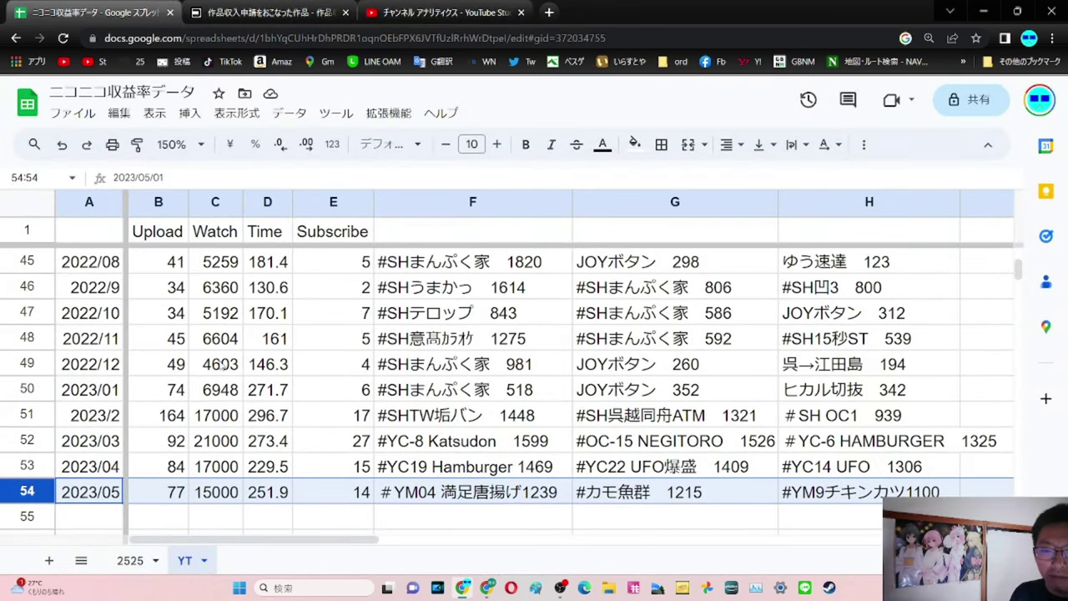
{"action": "left_click", "coordinate": [224, 390]}
{"action": "left_click", "coordinate": [228, 374]}
{"action": "left_click", "coordinate": [233, 348]}
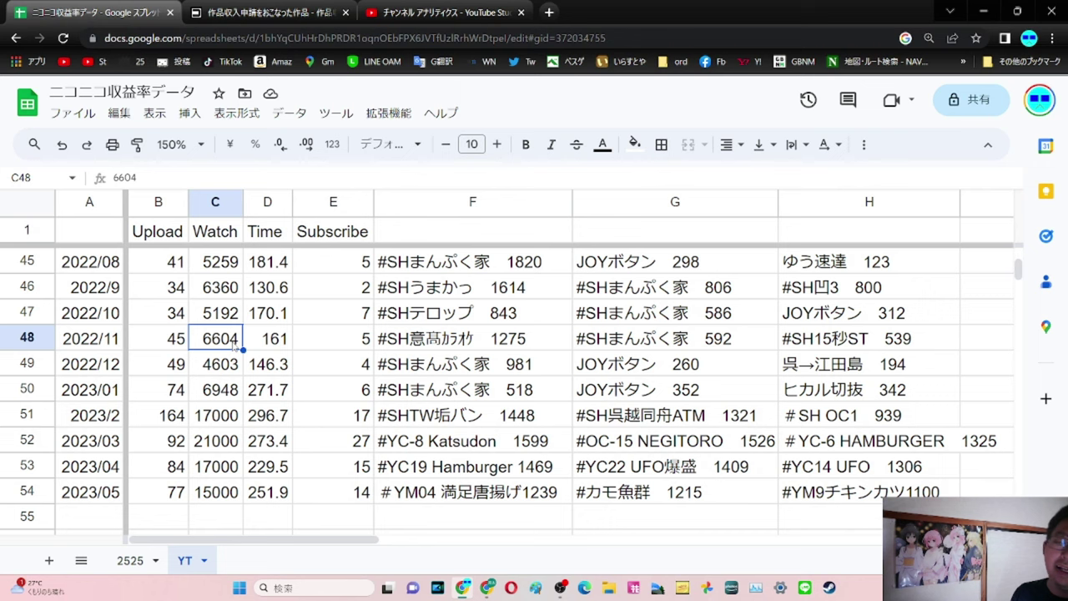
{"action": "left_click", "coordinate": [232, 324]}
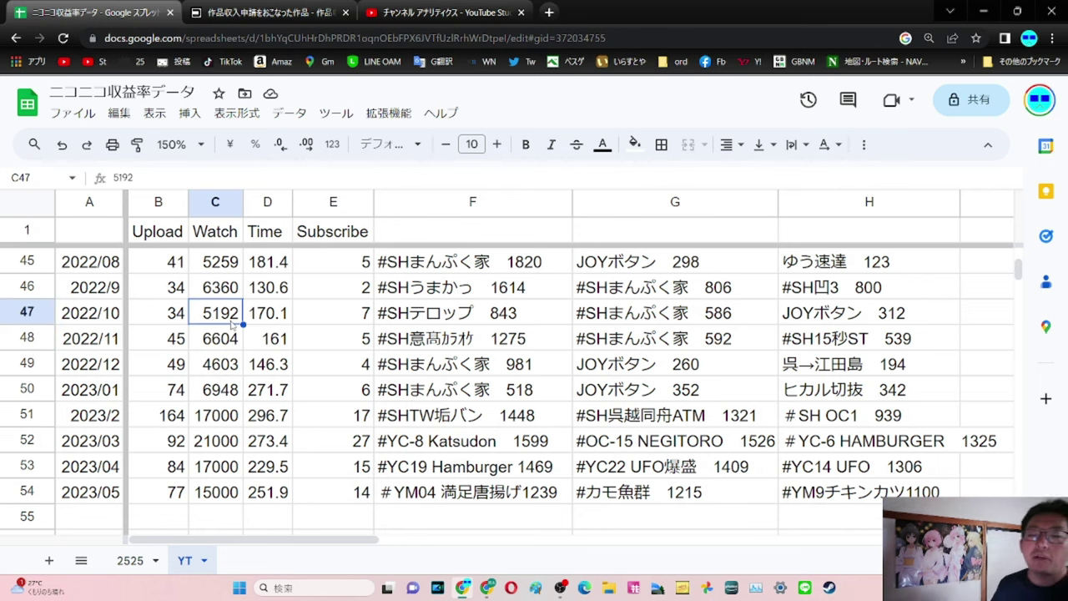
- Inspect the Watch counts for 2022/06 and 2022/08 in the YT sheet
{"action": "scroll", "coordinate": [237, 334], "scroll_direction": "up", "scroll_amount": 1}
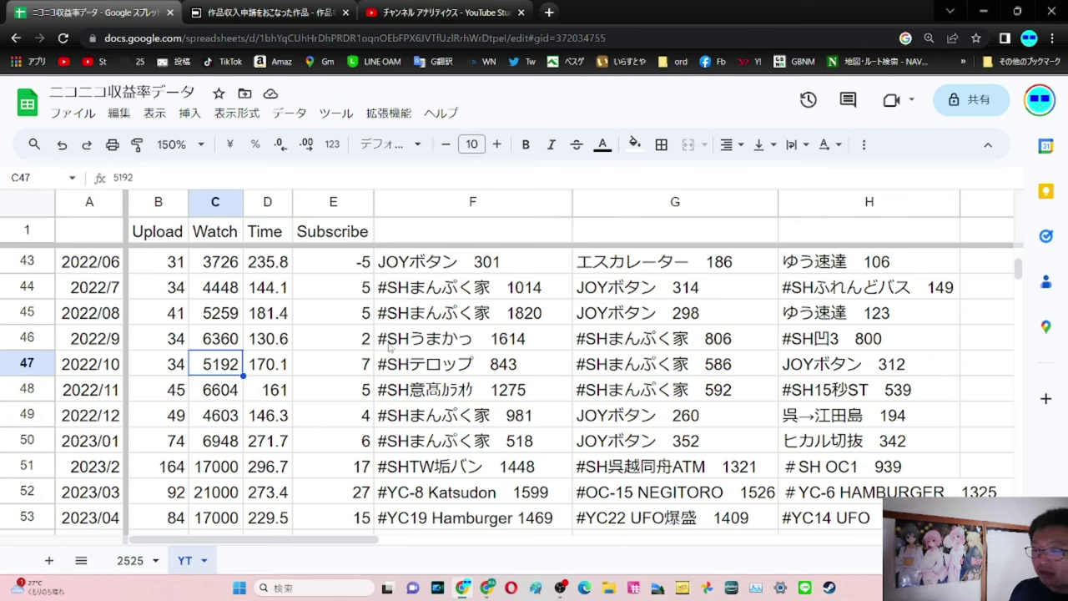
{"action": "left_click", "coordinate": [230, 269]}
{"action": "scroll", "coordinate": [242, 365], "scroll_direction": "up", "scroll_amount": 1}
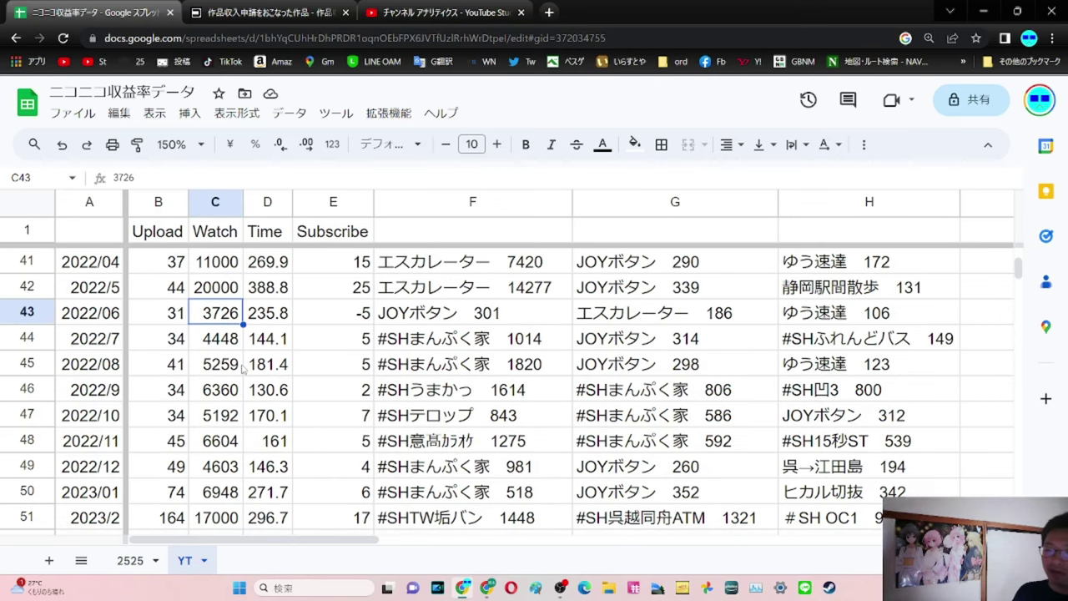
{"action": "left_click", "coordinate": [233, 362]}
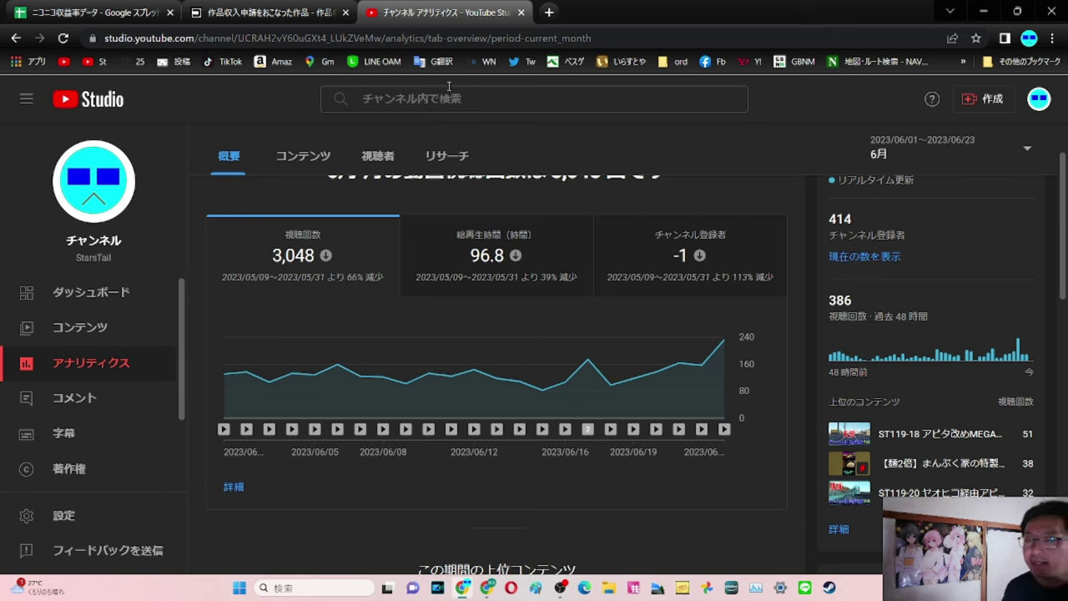
- Switch YouTube Studio to the food-video channel with six subscribers and examine the subscriber chart in its 28-day analytics
{"action": "left_click", "coordinate": [1039, 99]}
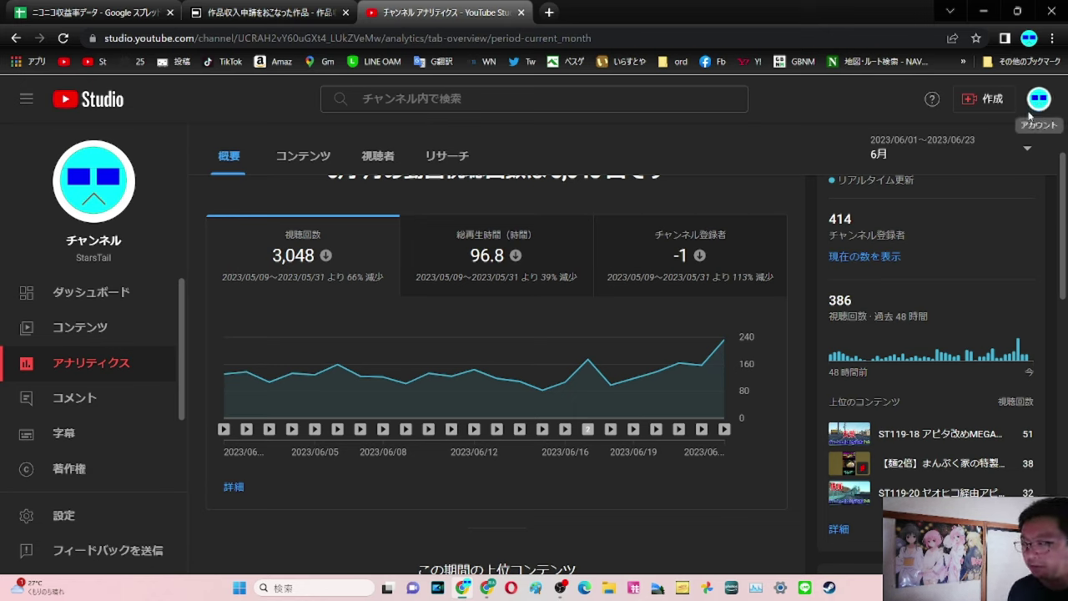
{"action": "left_click", "coordinate": [943, 251]}
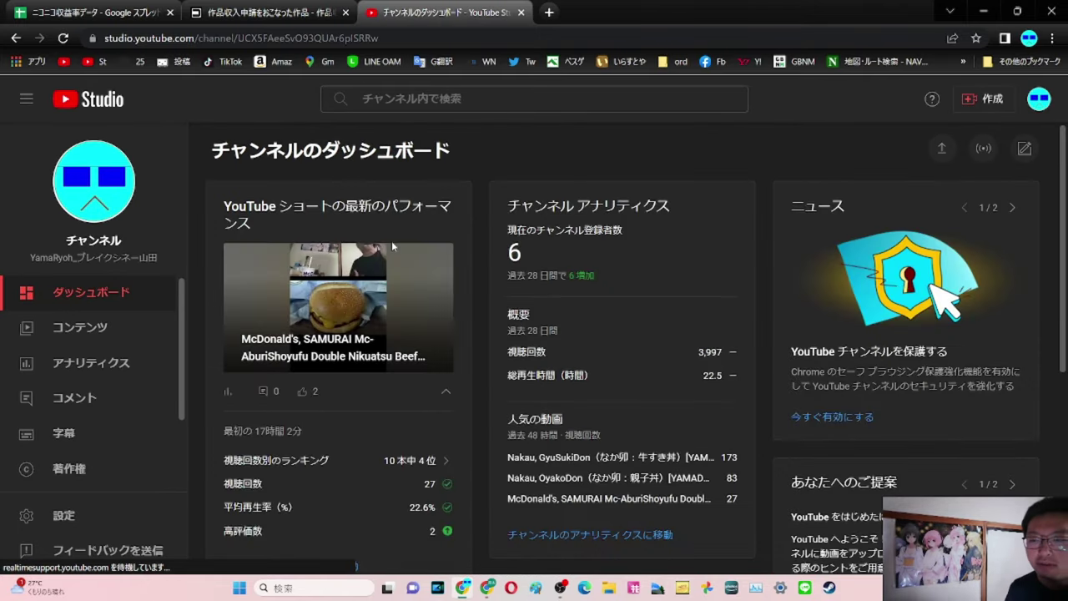
{"action": "left_click", "coordinate": [113, 342]}
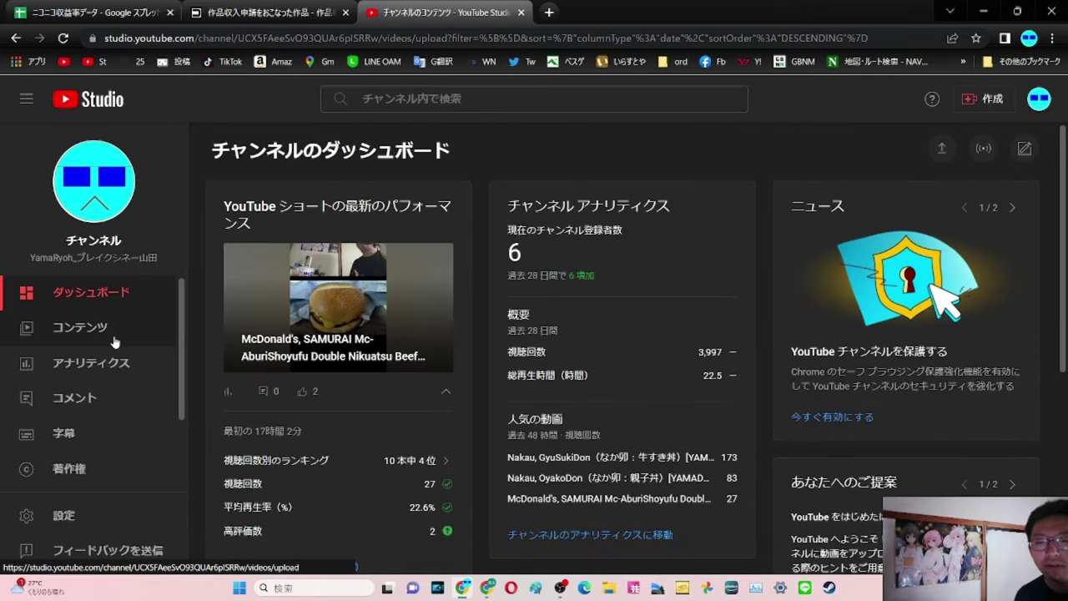
{"action": "left_click", "coordinate": [110, 365]}
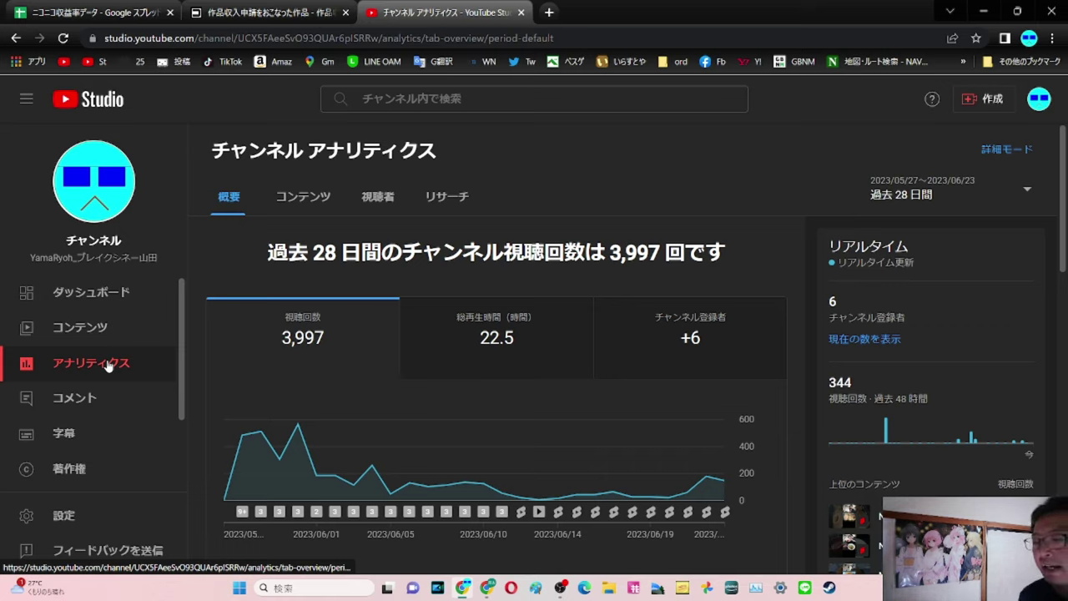
{"action": "left_click", "coordinate": [606, 344]}
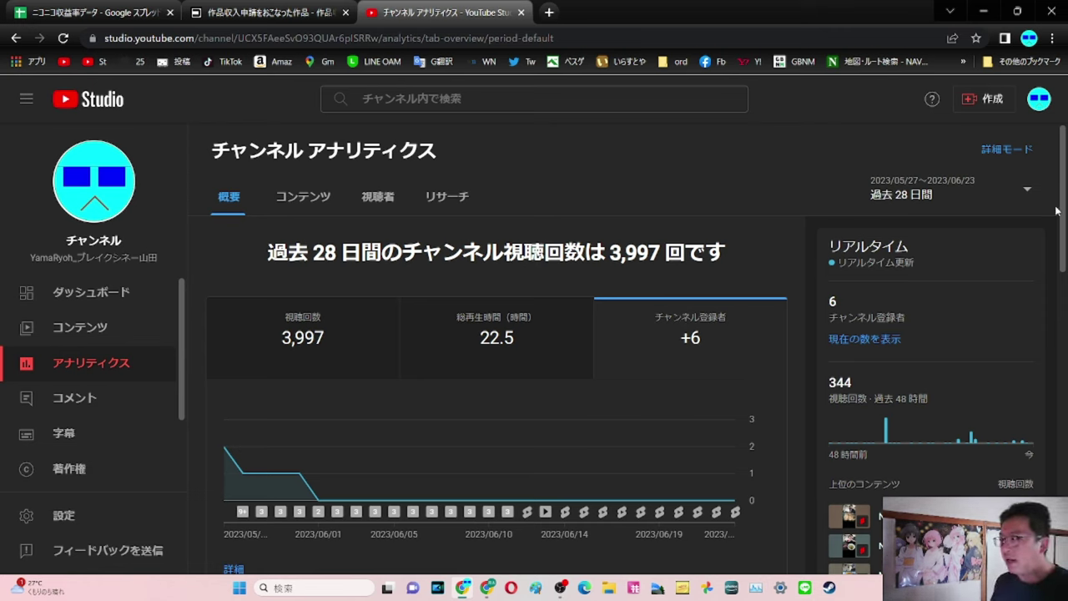
- Switch back to the StarsTail channel and examine the subscriber chart in its 28-day analytics overview
{"action": "left_click", "coordinate": [1039, 99]}
{"action": "left_click", "coordinate": [929, 246]}
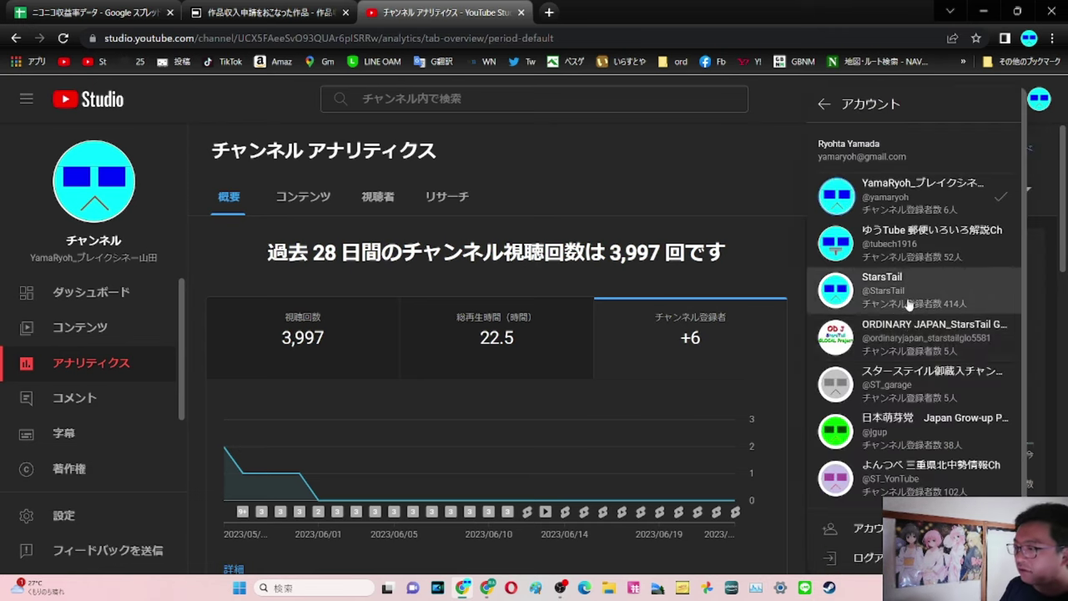
{"action": "left_click", "coordinate": [885, 284]}
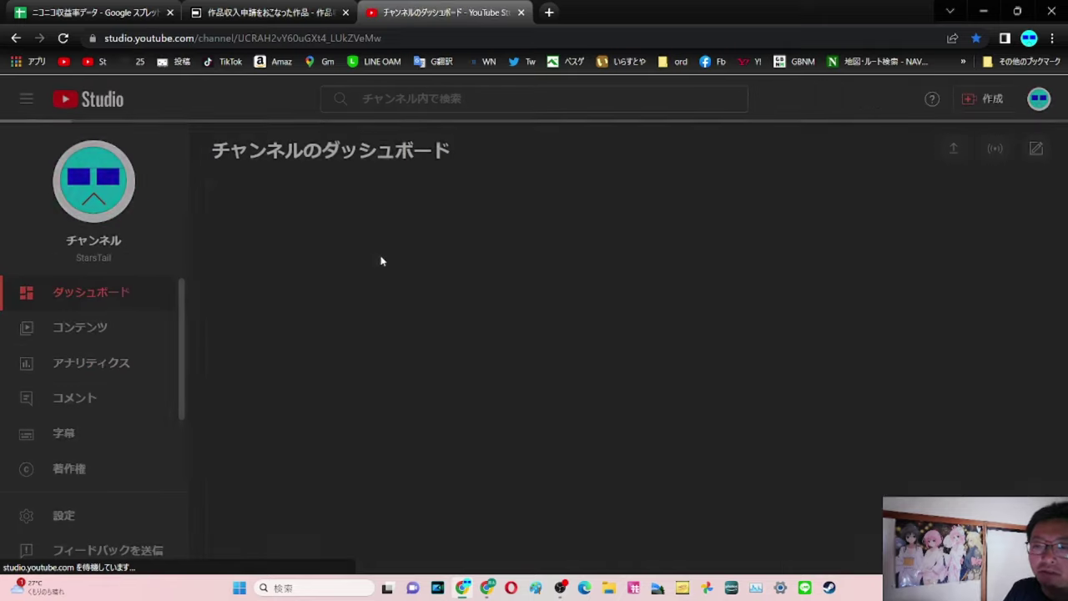
{"action": "left_click", "coordinate": [103, 371]}
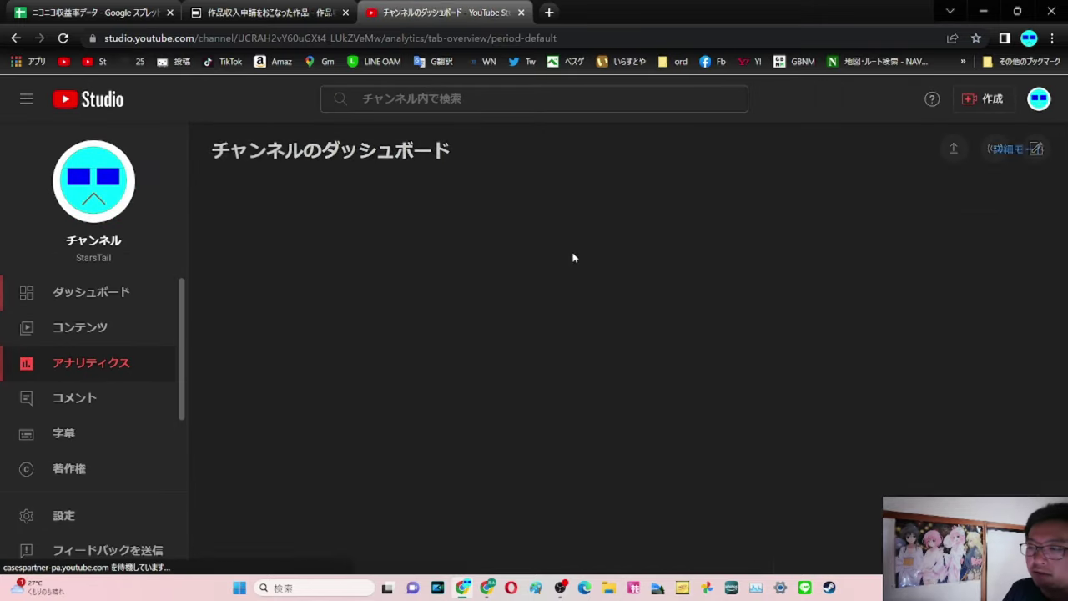
{"action": "left_click", "coordinate": [632, 338]}
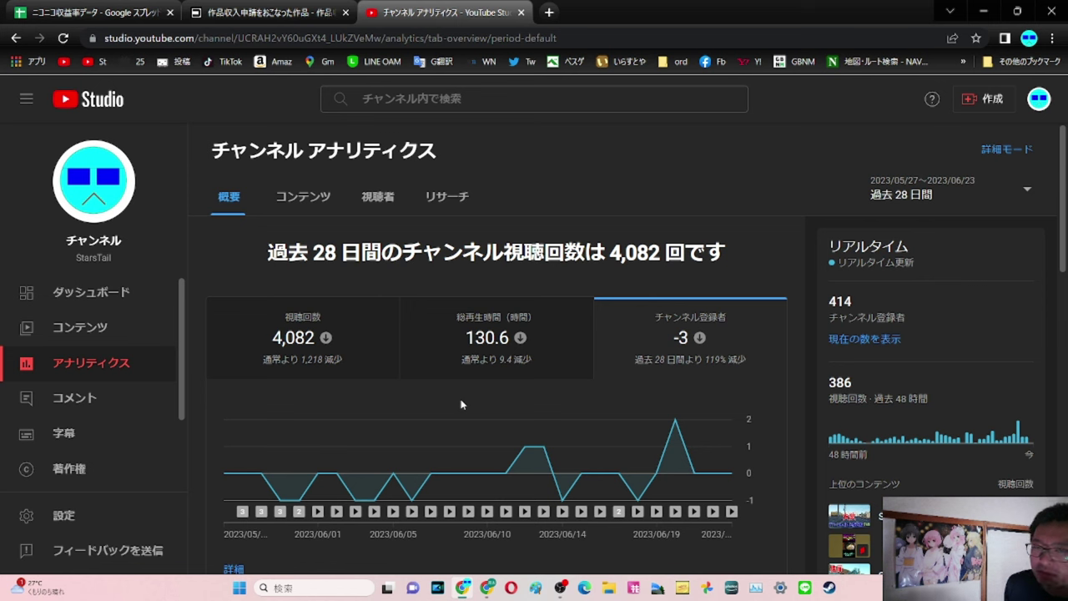
- Return to the ニコニコ収益率データ spreadsheet and review the YT sheet's Upload counts for 2023/05 and 2023/2 against earlier months
{"action": "left_click", "coordinate": [134, 6]}
{"action": "scroll", "coordinate": [115, 398], "scroll_direction": "down", "scroll_amount": 3}
{"action": "left_click", "coordinate": [178, 364]}
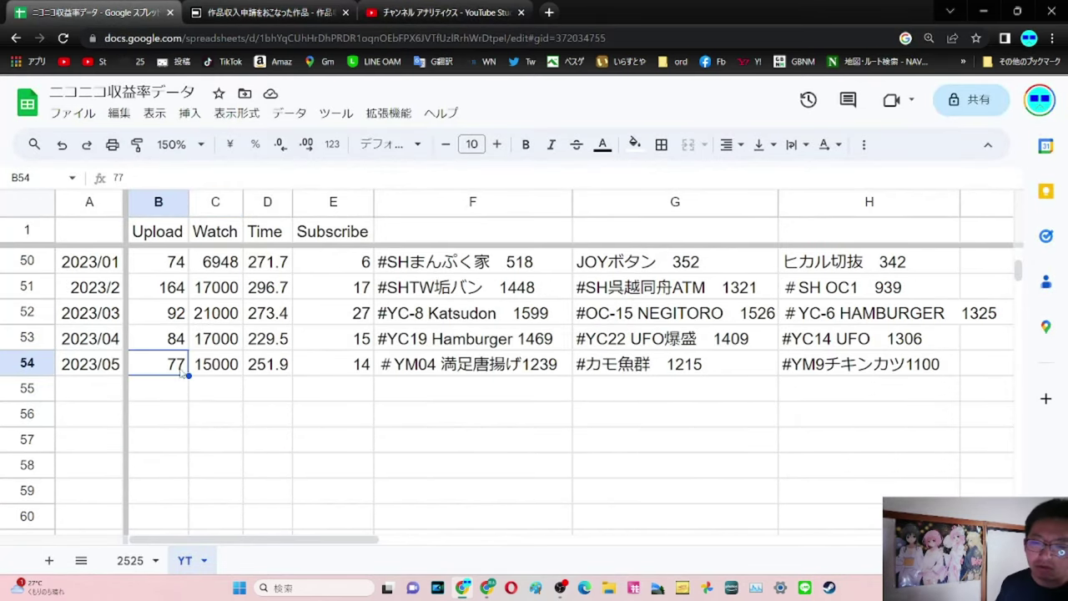
{"action": "left_click", "coordinate": [171, 390]}
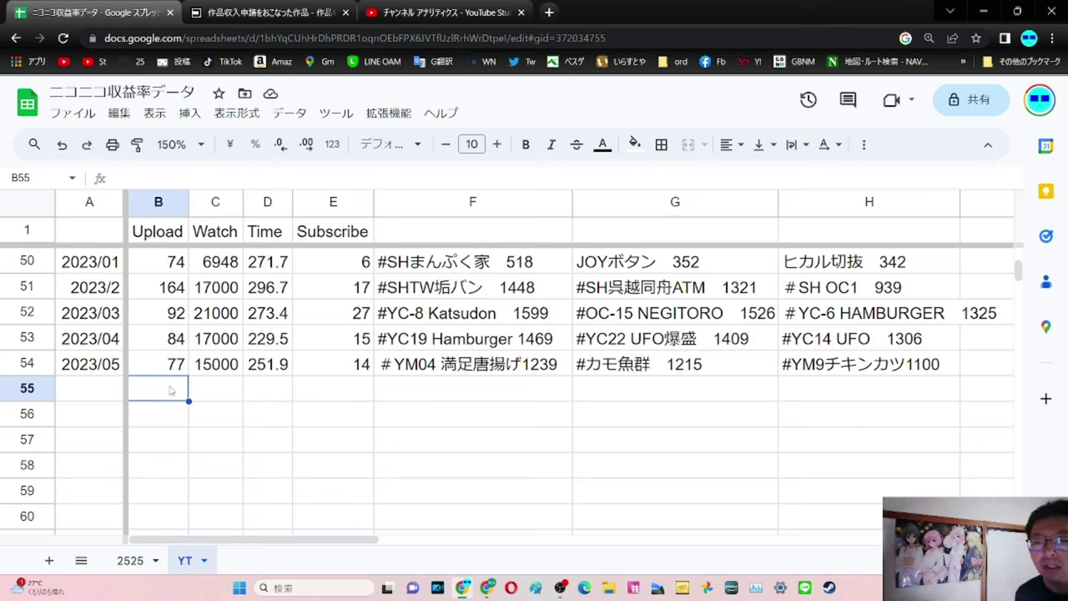
{"action": "left_click", "coordinate": [184, 287]}
{"action": "scroll", "coordinate": [182, 351], "scroll_direction": "up", "scroll_amount": 1}
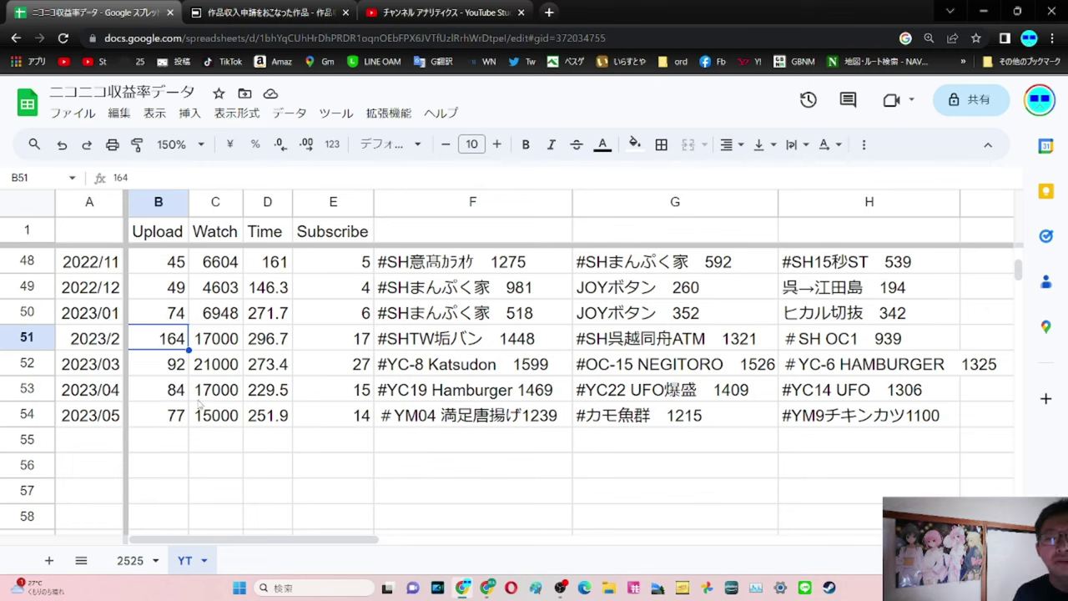
{"action": "scroll", "coordinate": [174, 415], "scroll_direction": "up", "scroll_amount": 1}
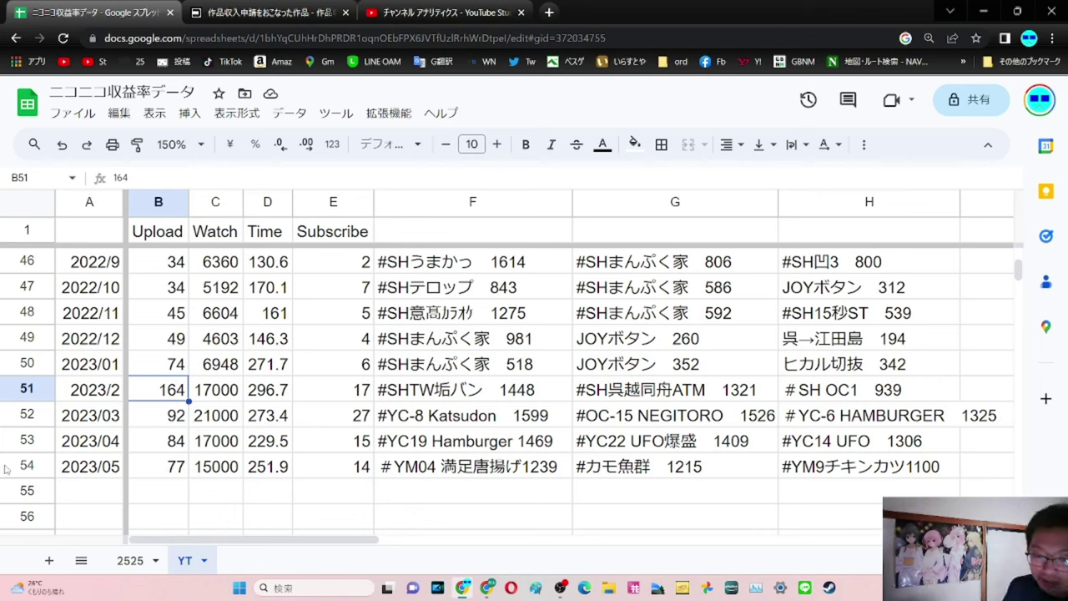
- Check the 2525 sheet briefly, then inspect the 2023/04 and 2023/05 Upload, Watch and Time figures in the YT sheet
{"action": "left_click", "coordinate": [156, 567]}
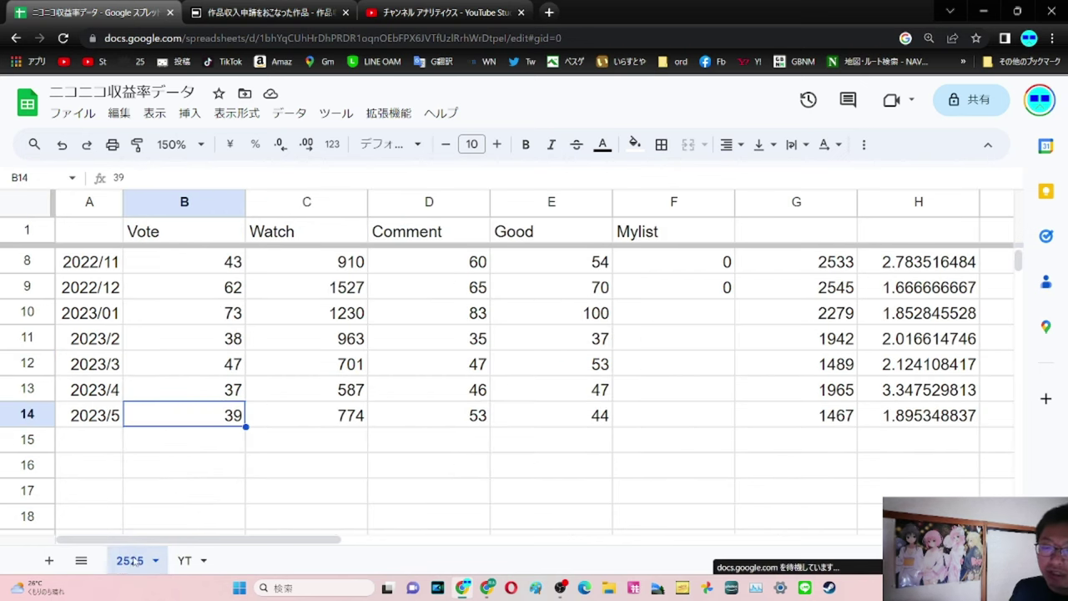
{"action": "left_click", "coordinate": [184, 562]}
{"action": "left_click_drag", "start_coordinate": [172, 443], "coordinate": [266, 465]}
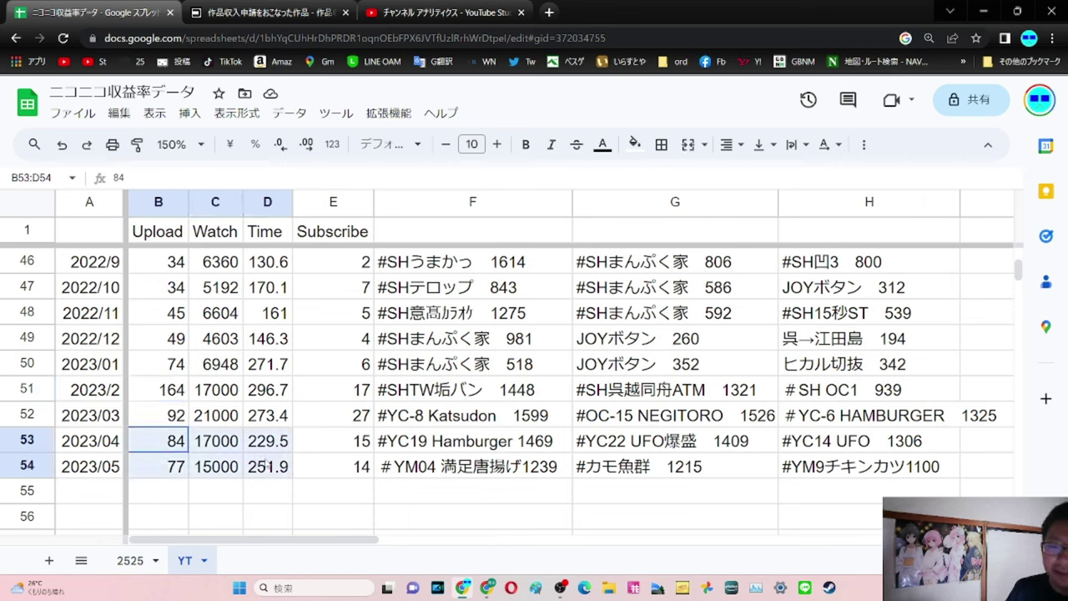
{"action": "left_click", "coordinate": [267, 465]}
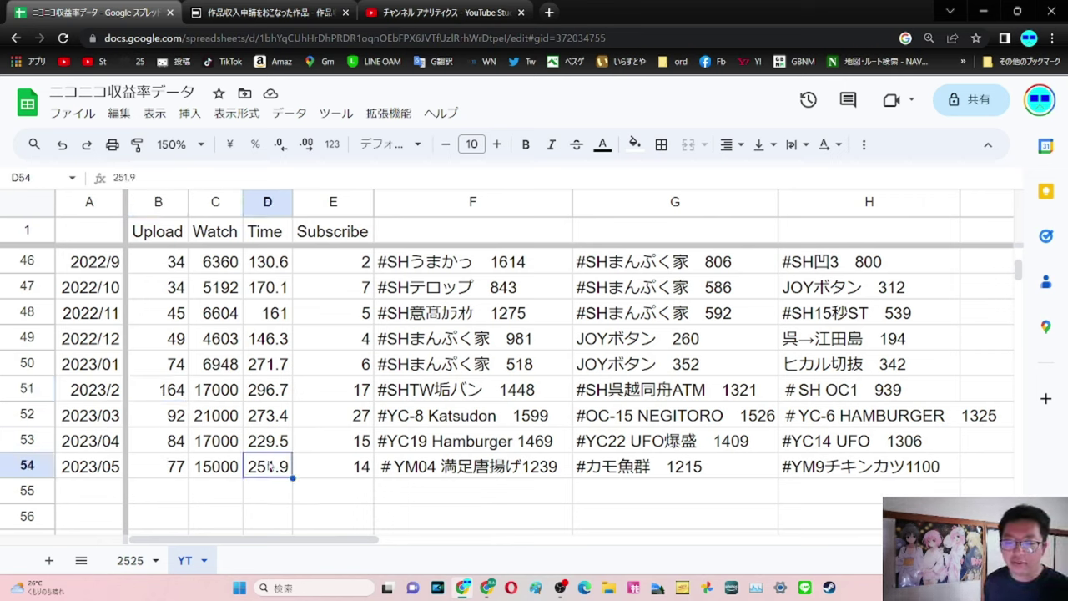